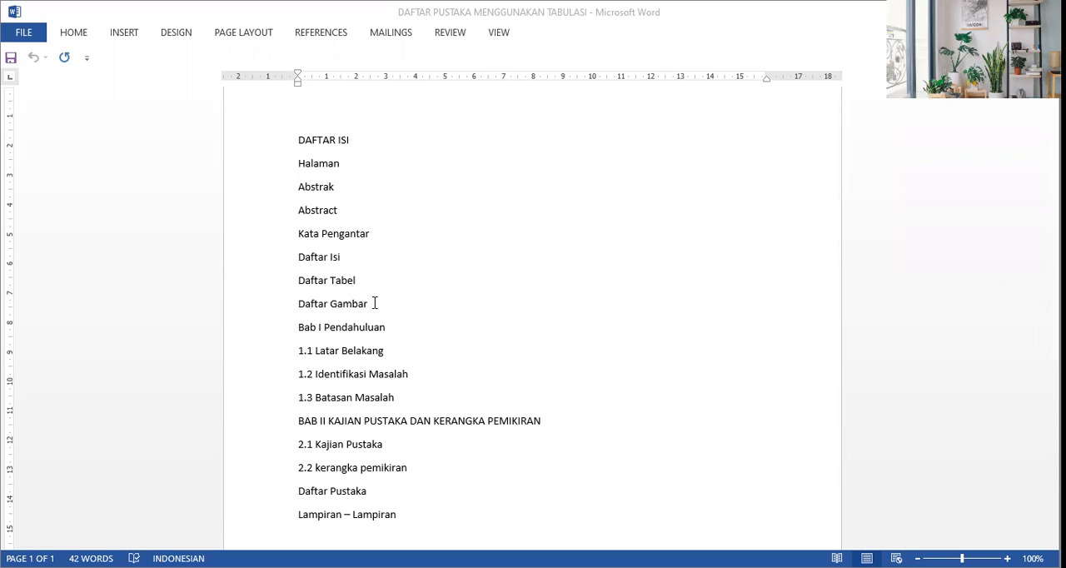
Step: Insert a blank line above each of the Bab I Pendahuluan, BAB II and Daftar Pustaka entries to separate the sections
click(369, 302)
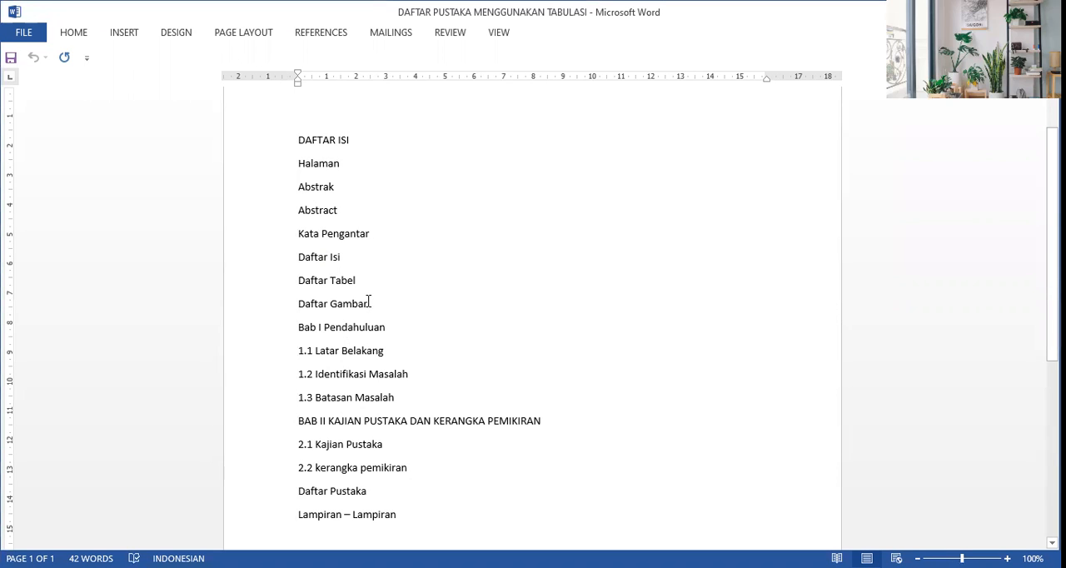
key(Return)
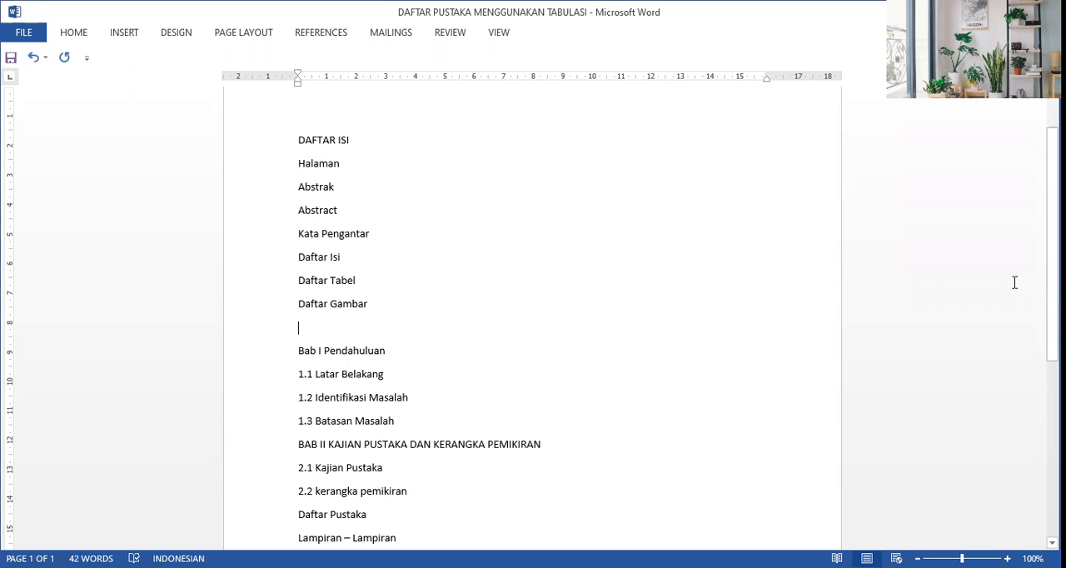
drag(1053, 244, 1053, 296)
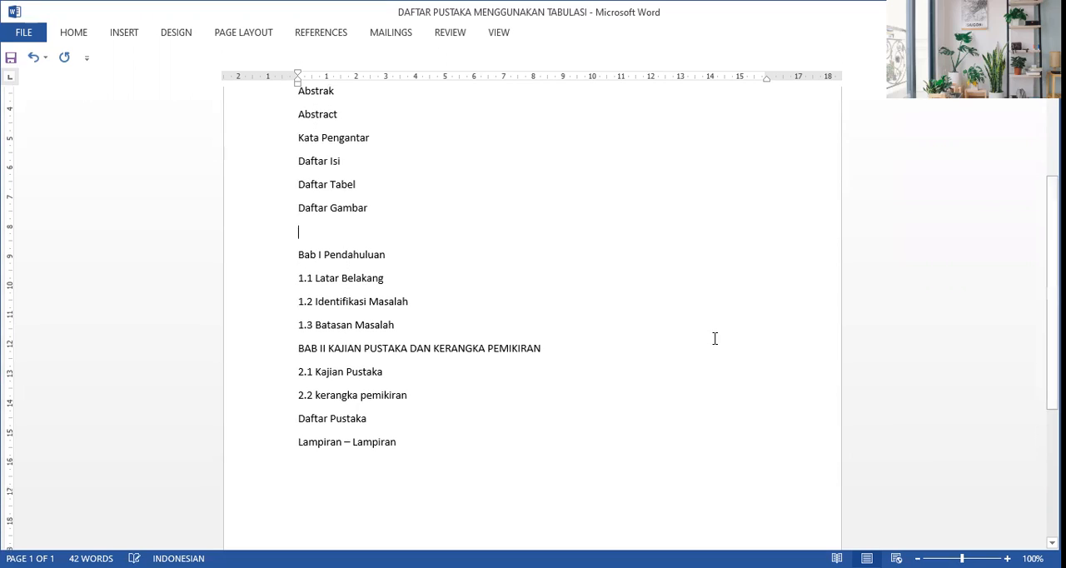
click(298, 348)
key(Return)
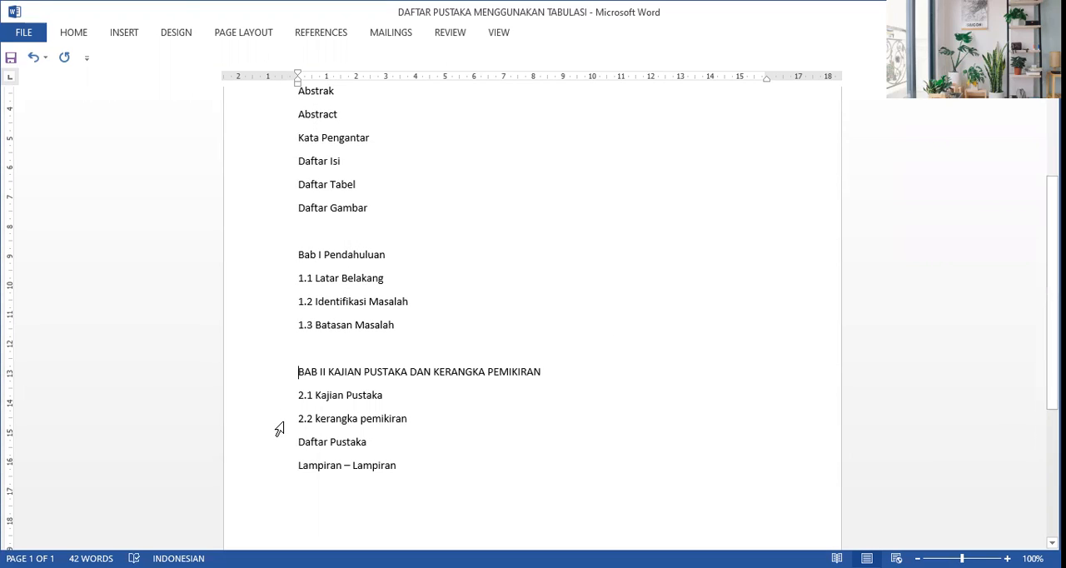
click(298, 442)
key(Return)
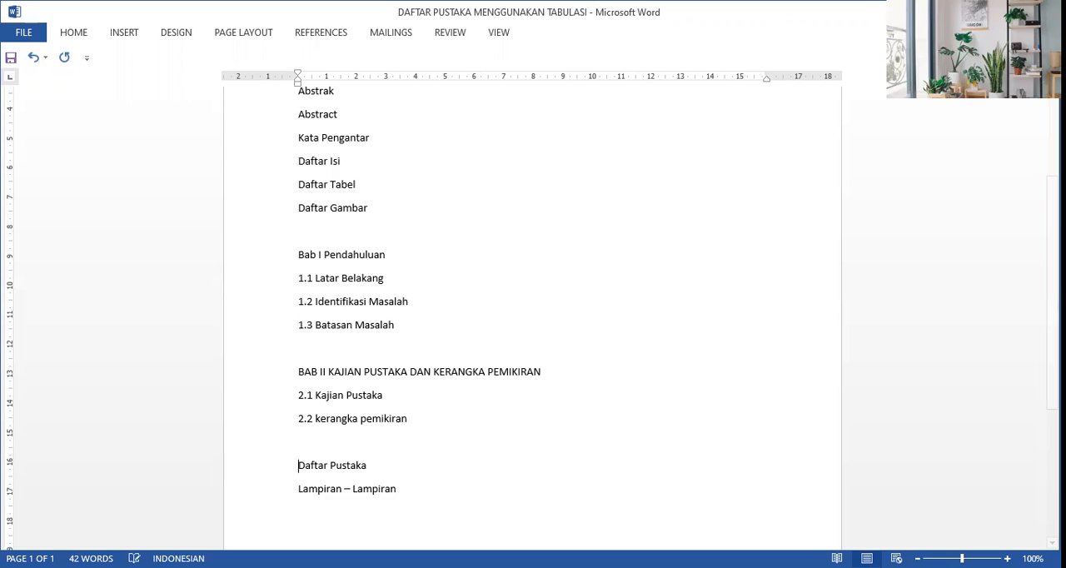
Step: Centre the DAFTAR ISI title at the start of the page
scroll(533, 317, up, 3)
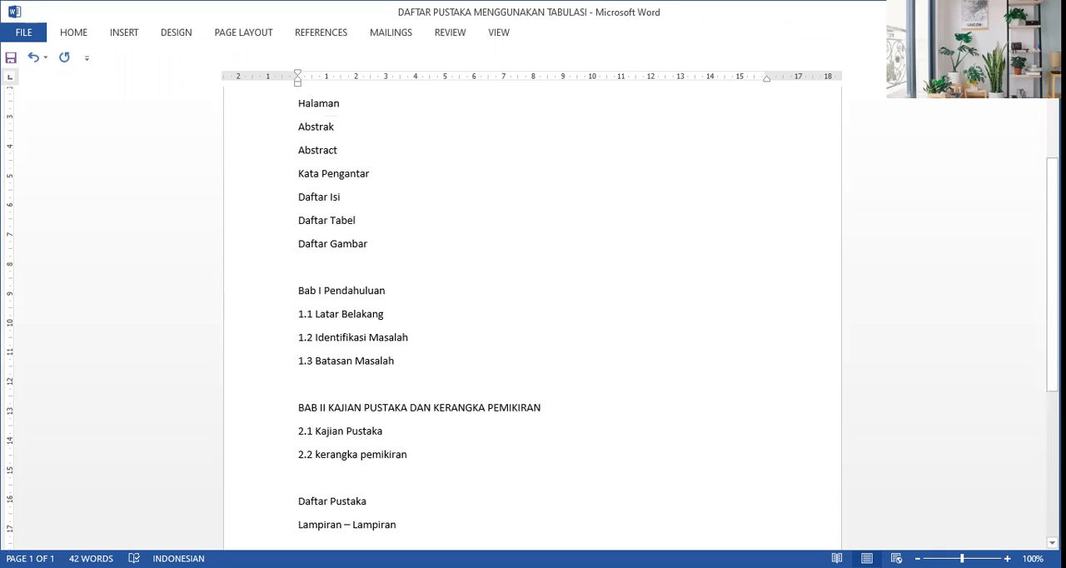
scroll(533, 317, up, 1)
scroll(533, 317, up, 2)
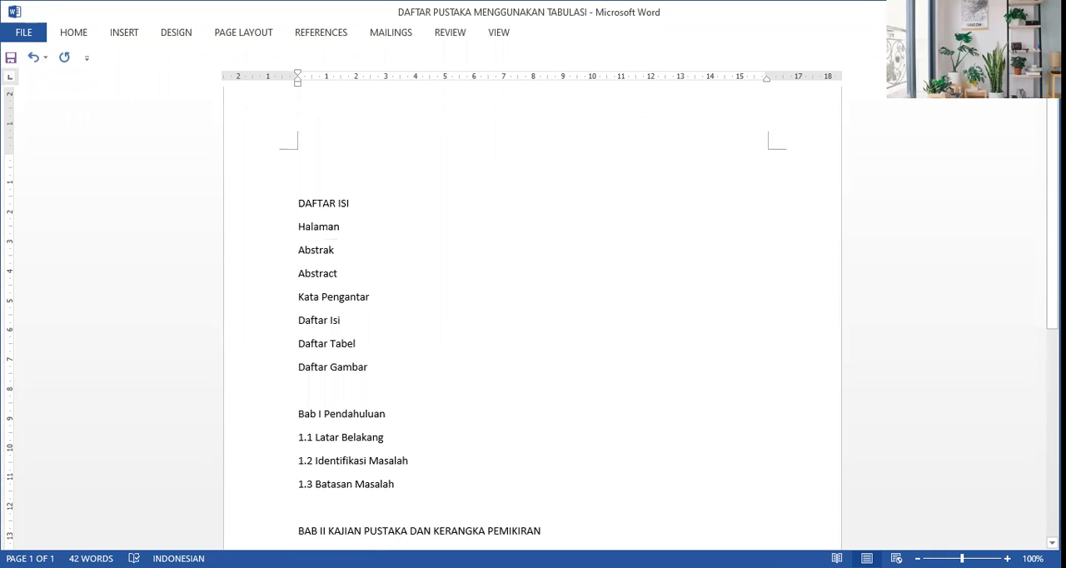
click(299, 209)
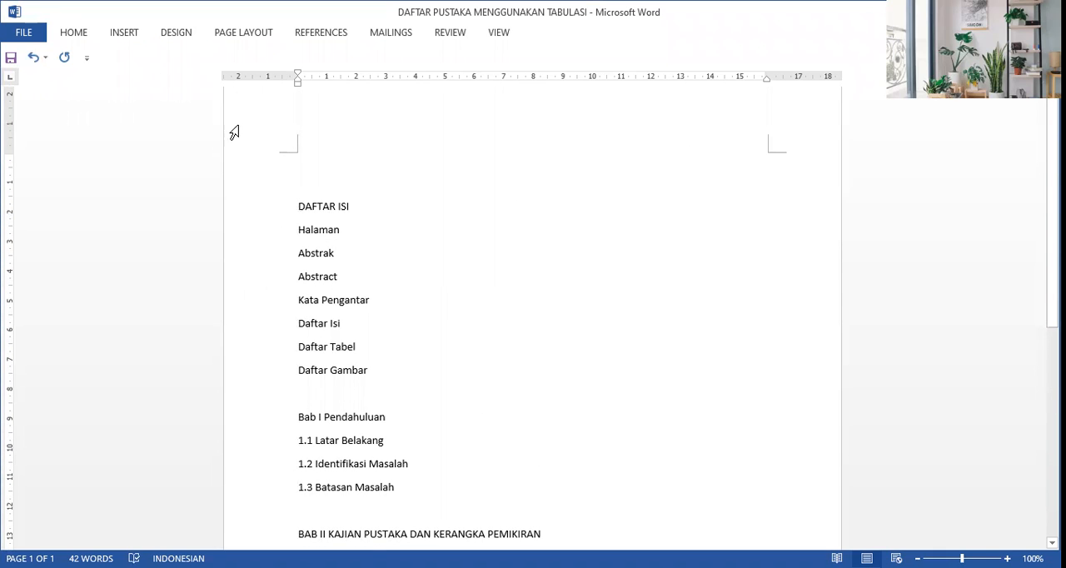
click(74, 33)
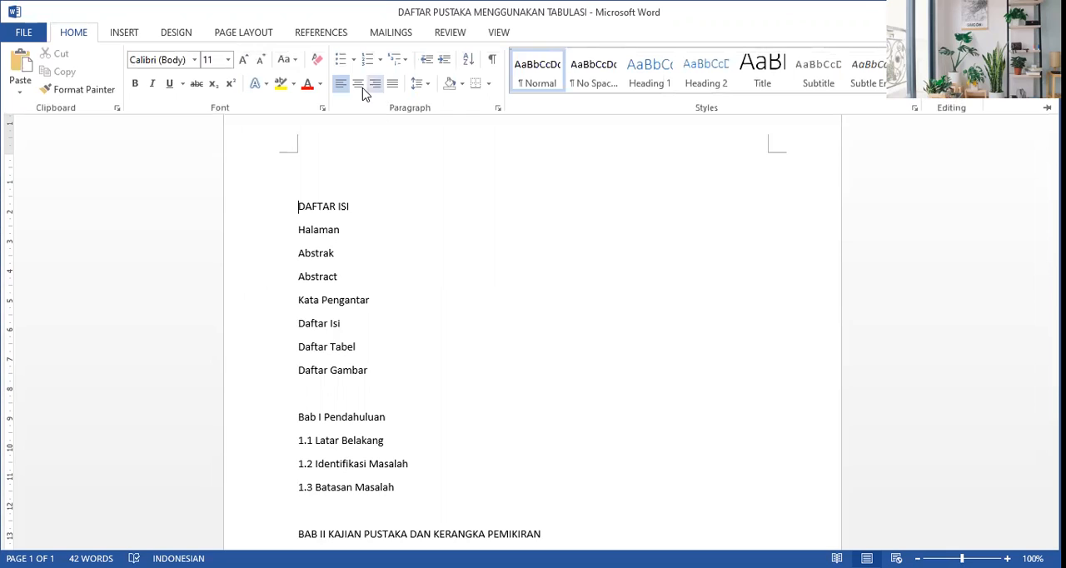
click(358, 84)
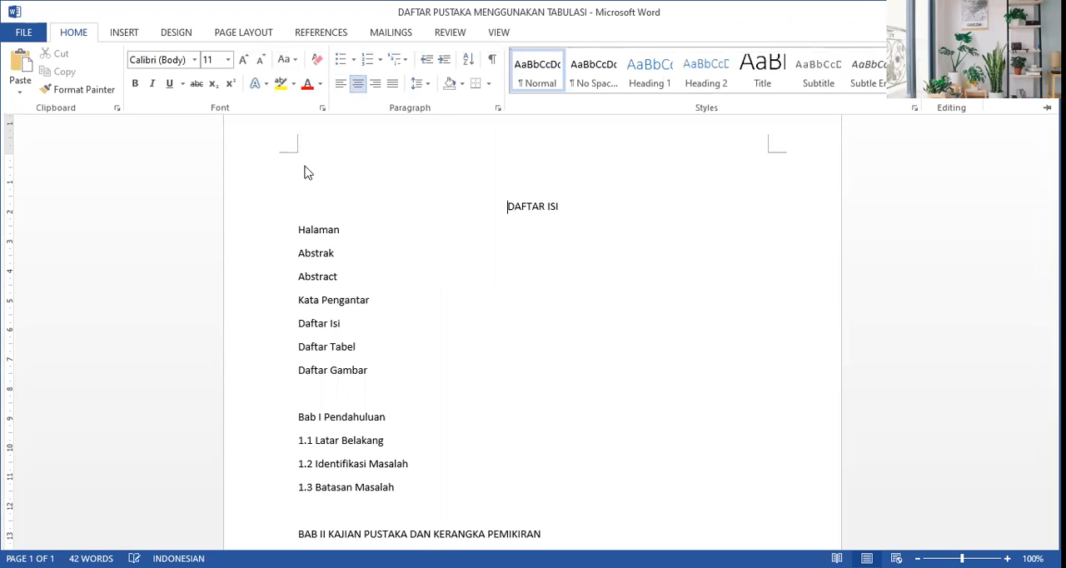
click(297, 231)
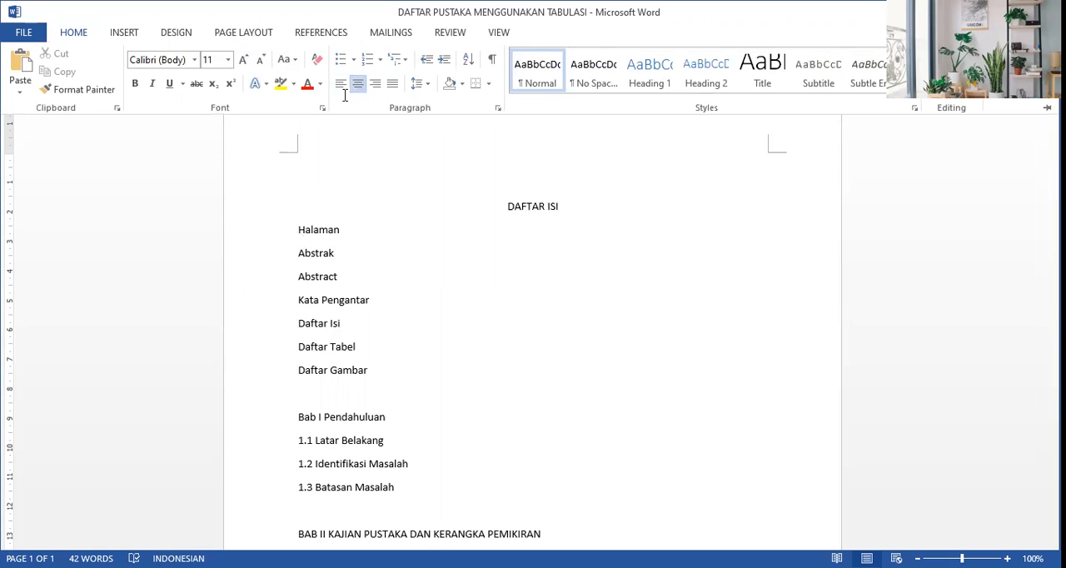
click(81, 35)
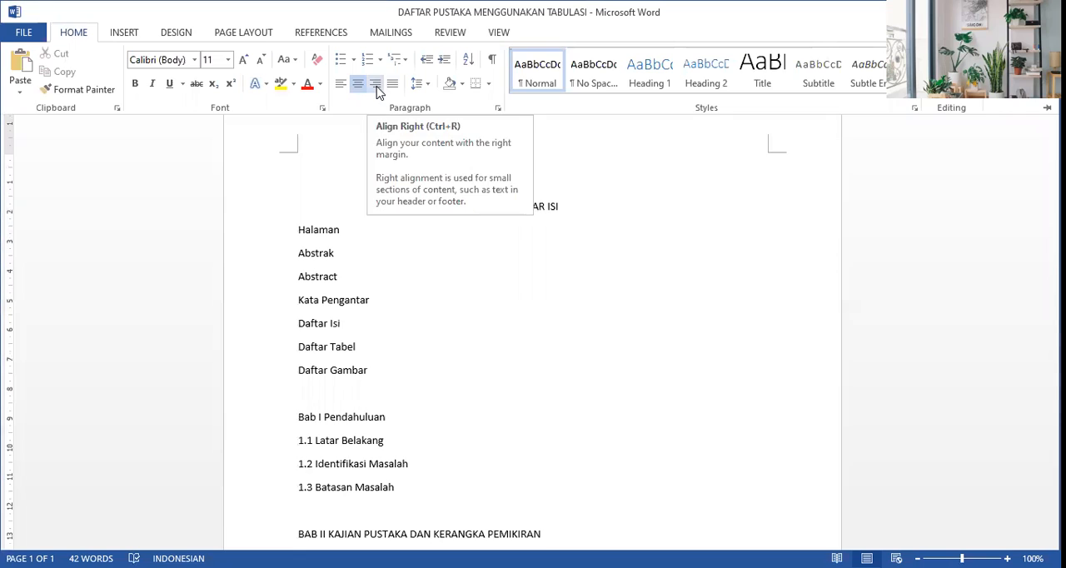
click(377, 89)
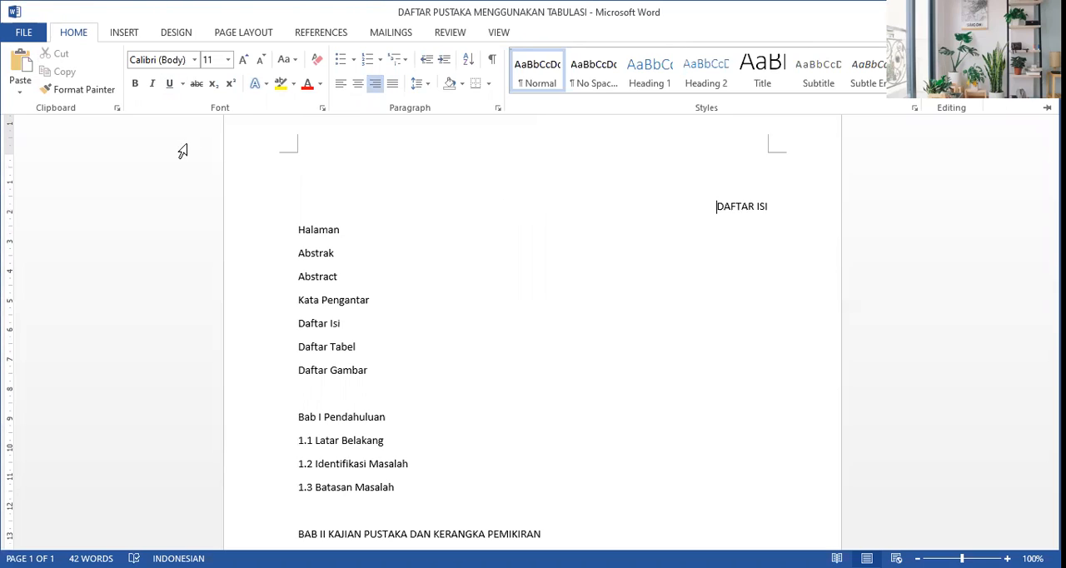
key(ctrl+F1)
key(ctrl+e)
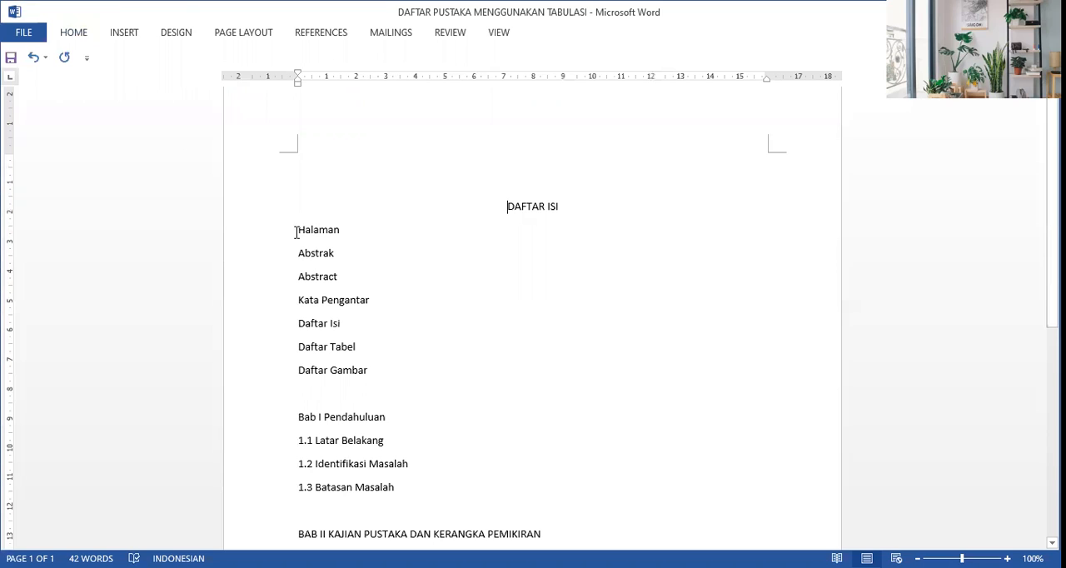
Step: Align the Halaman line below the title to the right margin
click(75, 37)
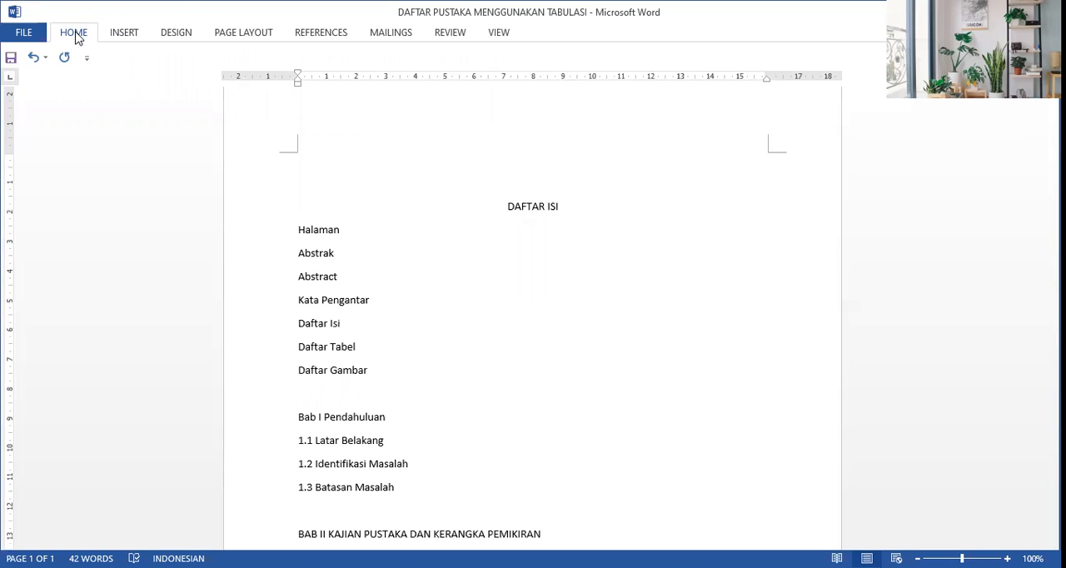
click(375, 84)
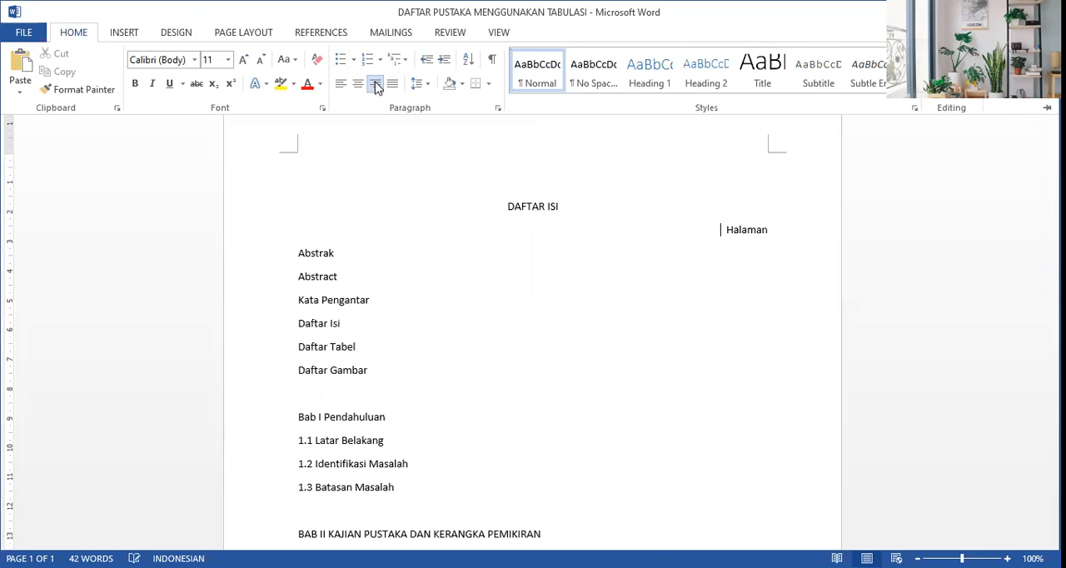
Step: Give the lines from Halaman through Daftar Gambar a left-aligned tab stop at 13 cm with the dotted leader (option 2)
click(299, 254)
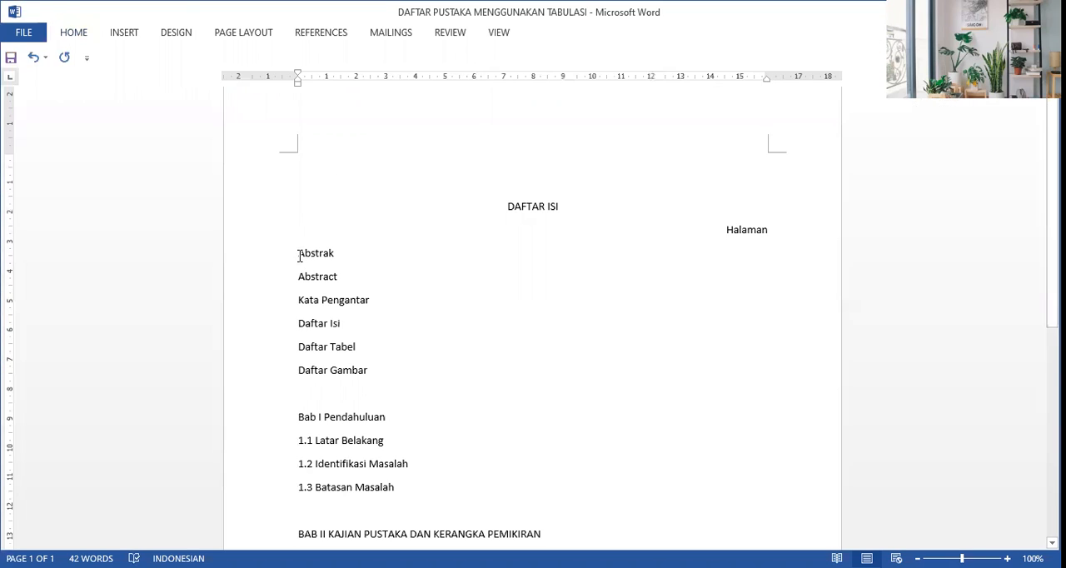
key(shift+Down)
key(shift+Down)
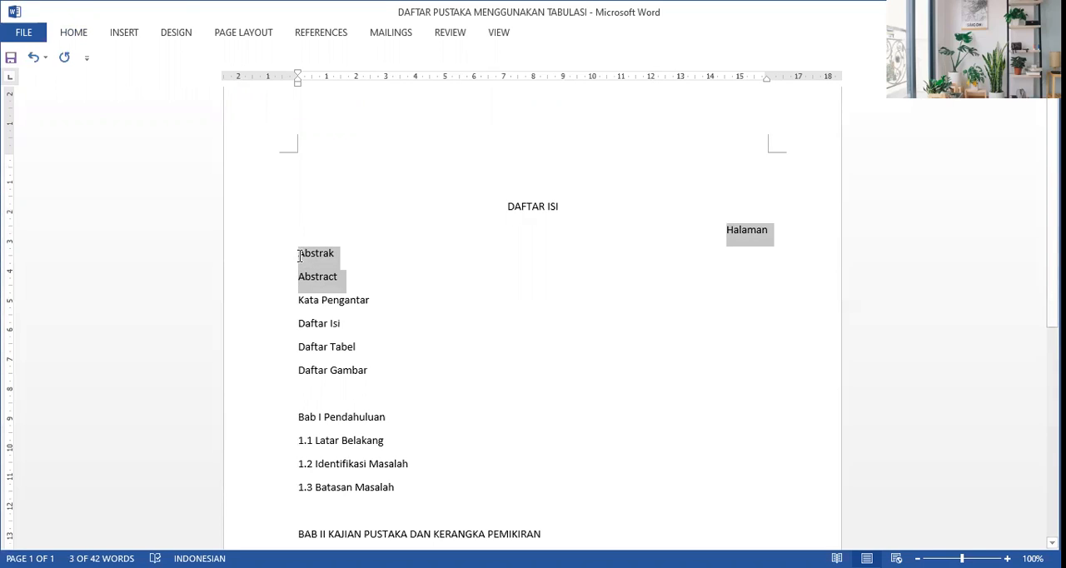
key(shift+Down)
key(shift+Down)
key(shift+Down)
key(shift+Down)
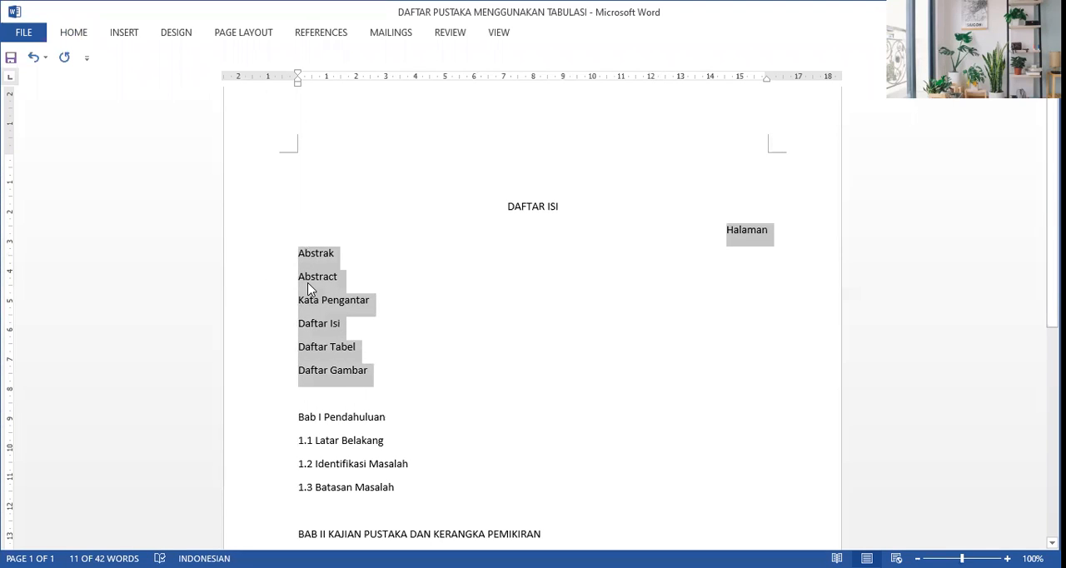
right_click(307, 289)
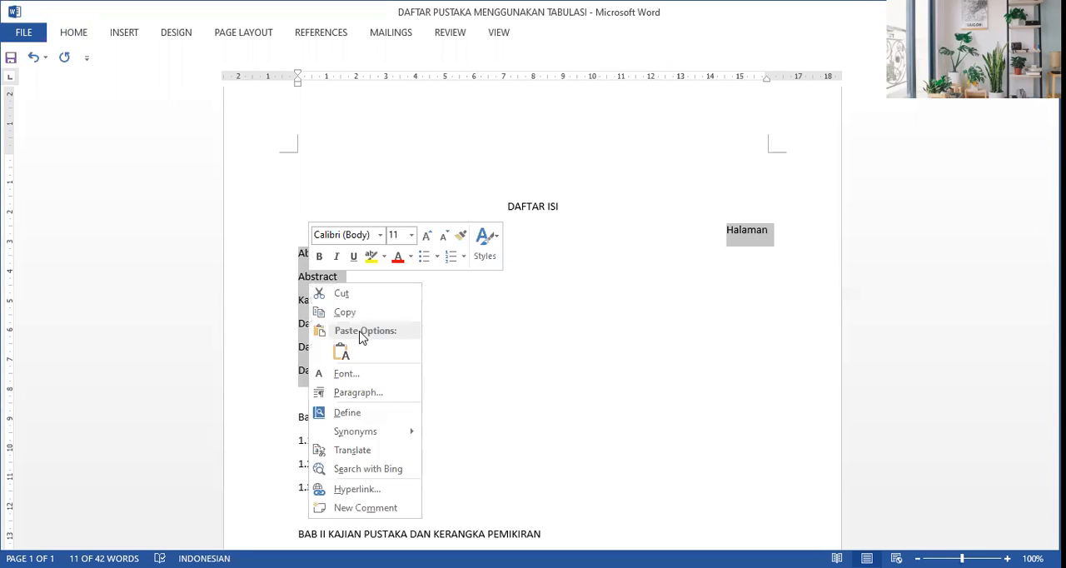
click(348, 389)
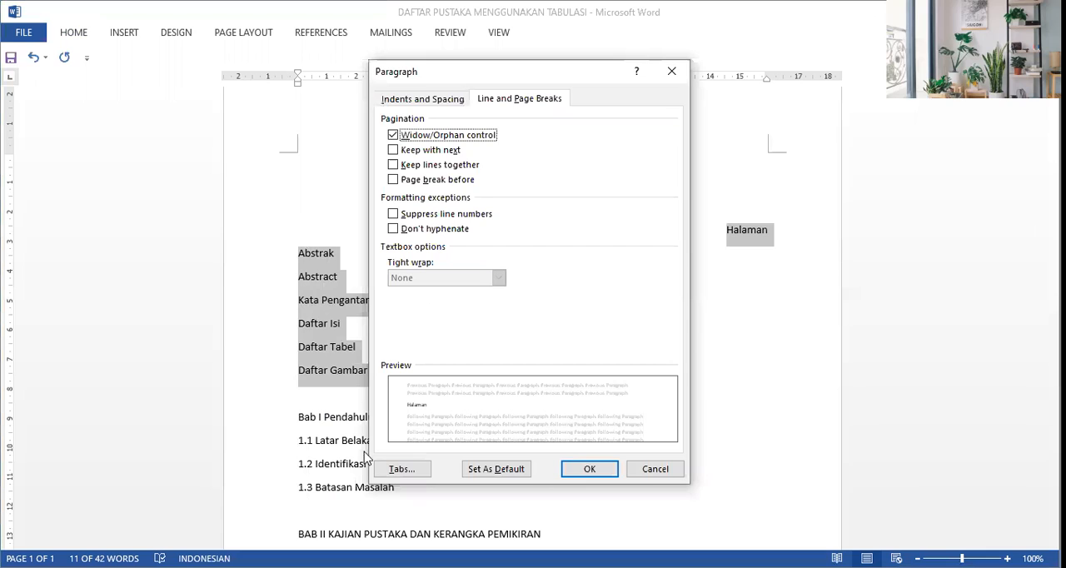
click(402, 472)
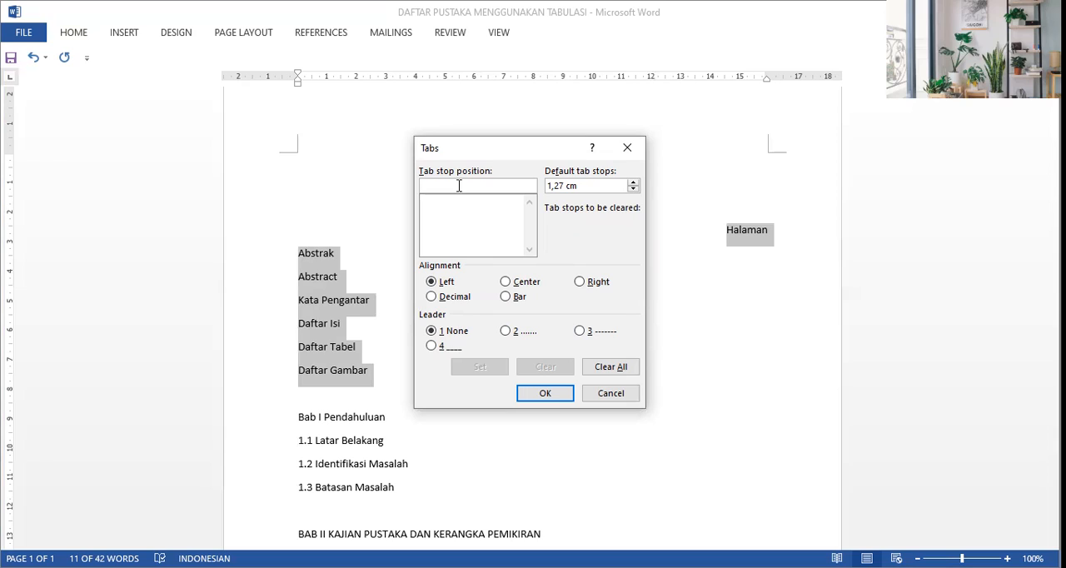
text(13)
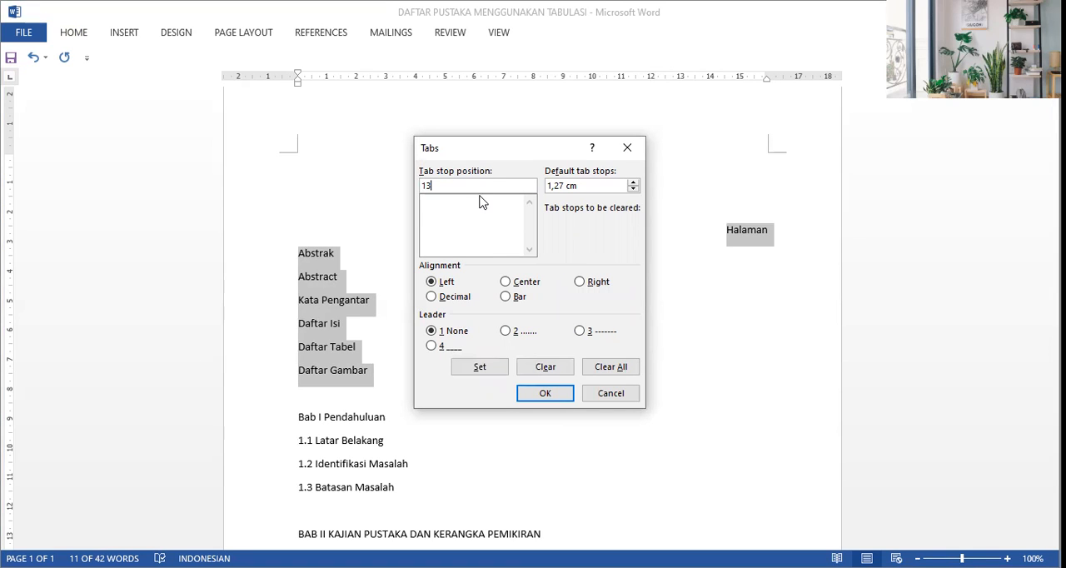
click(432, 284)
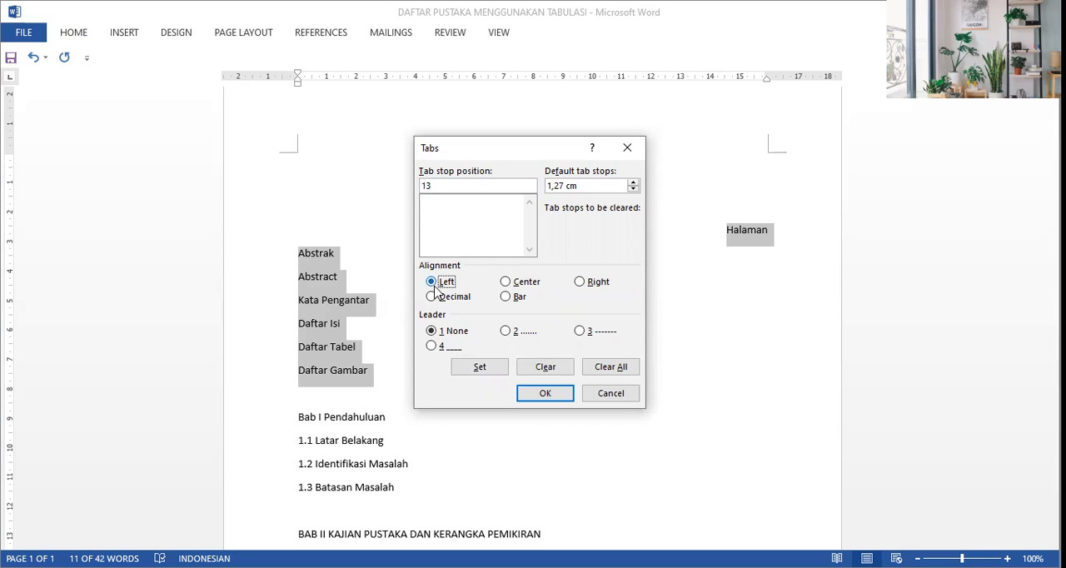
click(506, 332)
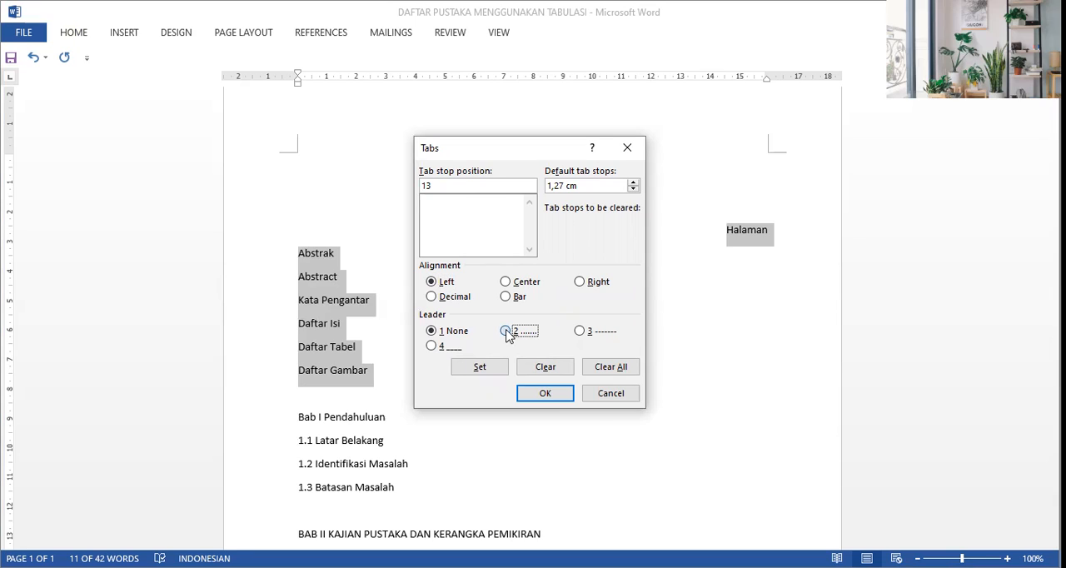
click(481, 370)
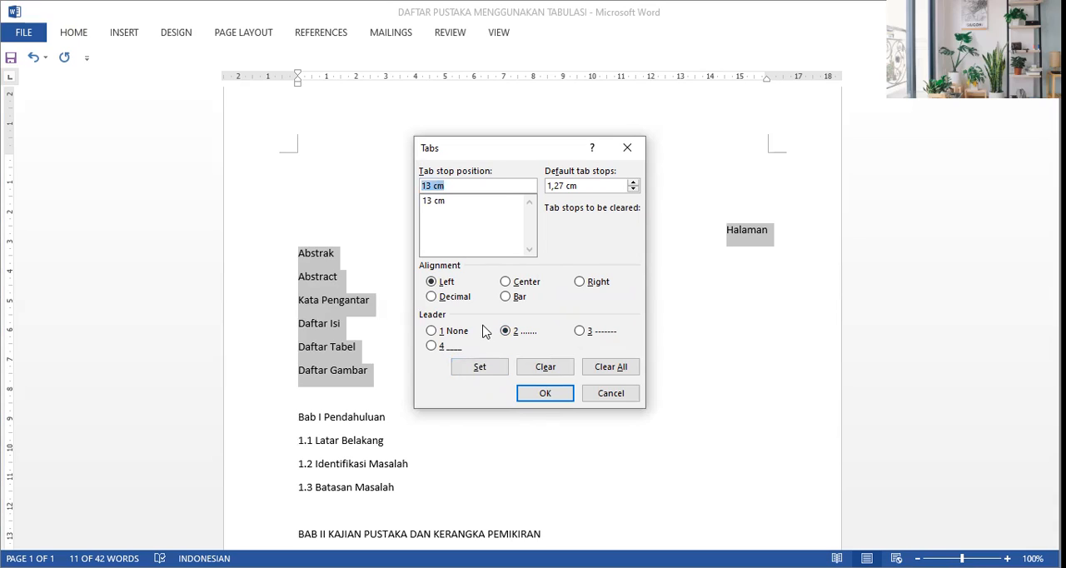
Step: Add a right-aligned tab stop at 14 cm with no leader to the selected lines and apply the tab settings
text(1)
text(4 CM)
key(BackSpace)
key(BackSpace)
text(cm)
click(580, 283)
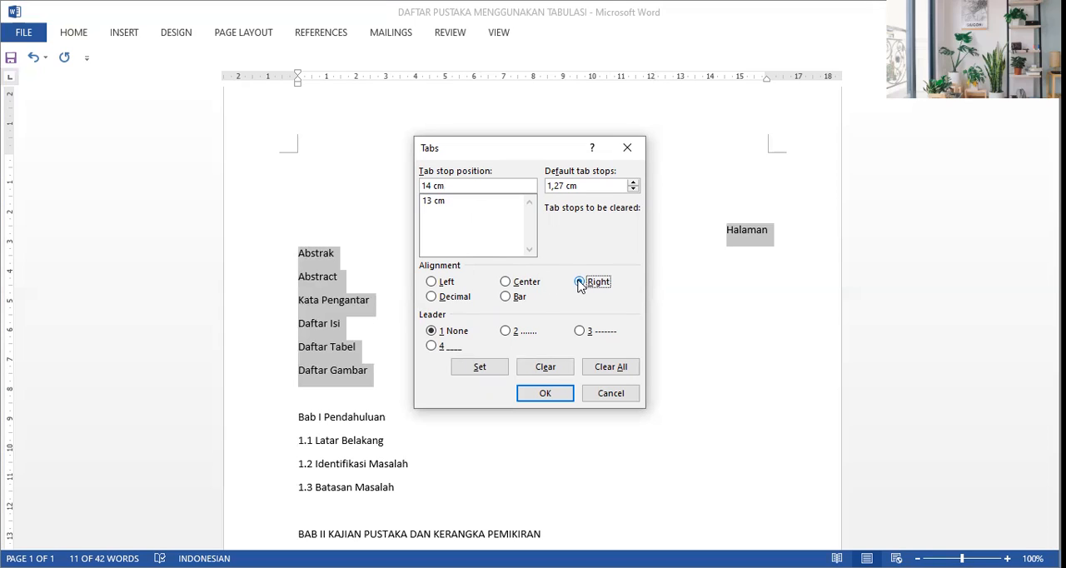
click(431, 331)
click(492, 371)
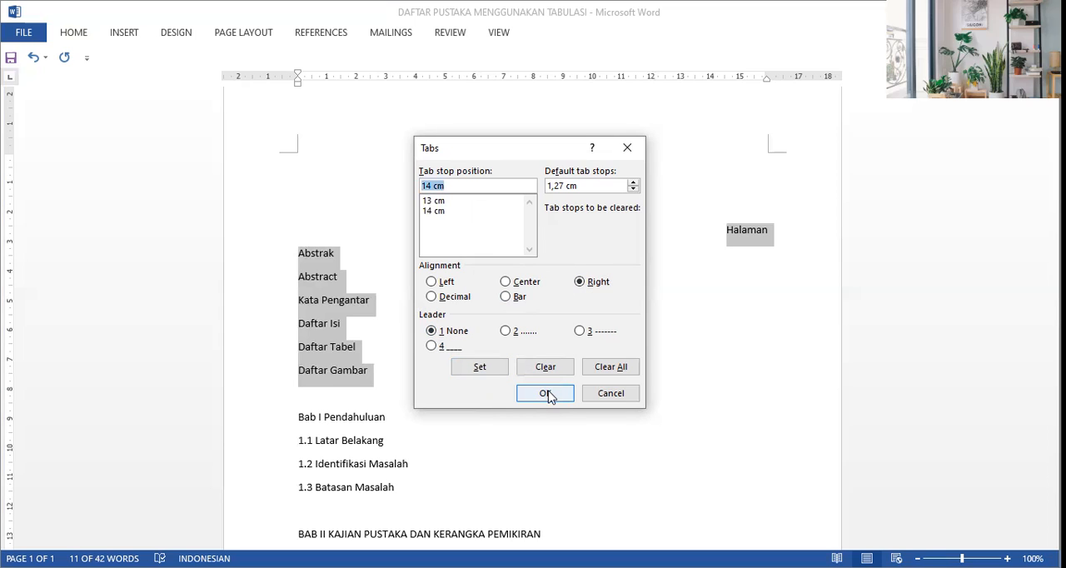
click(545, 394)
click(542, 371)
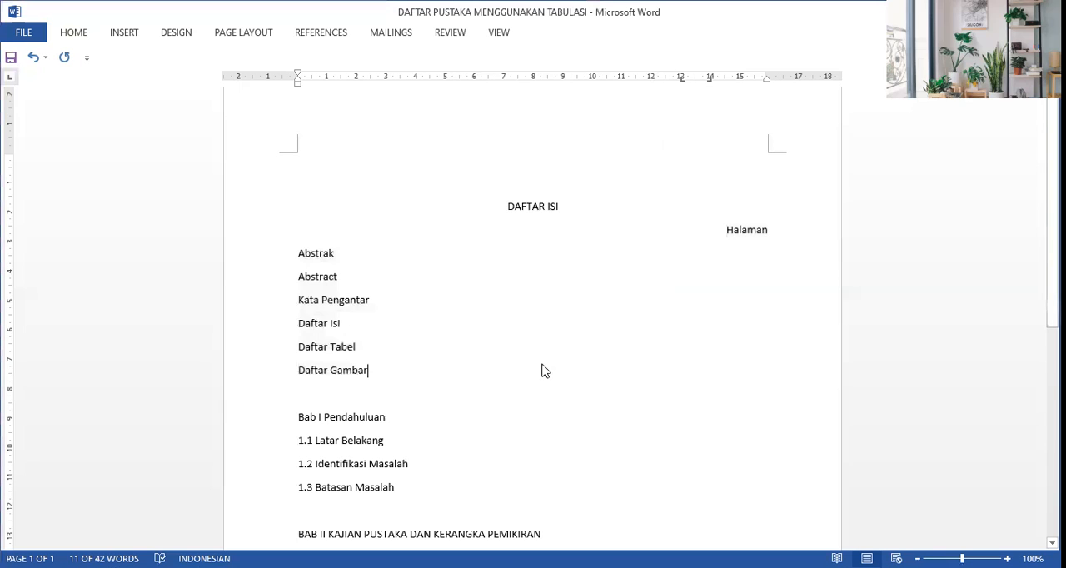
Step: Add dot leaders and tabbed page numbers to the first two entries: i for Abstrak and ii for Abstract
click(338, 252)
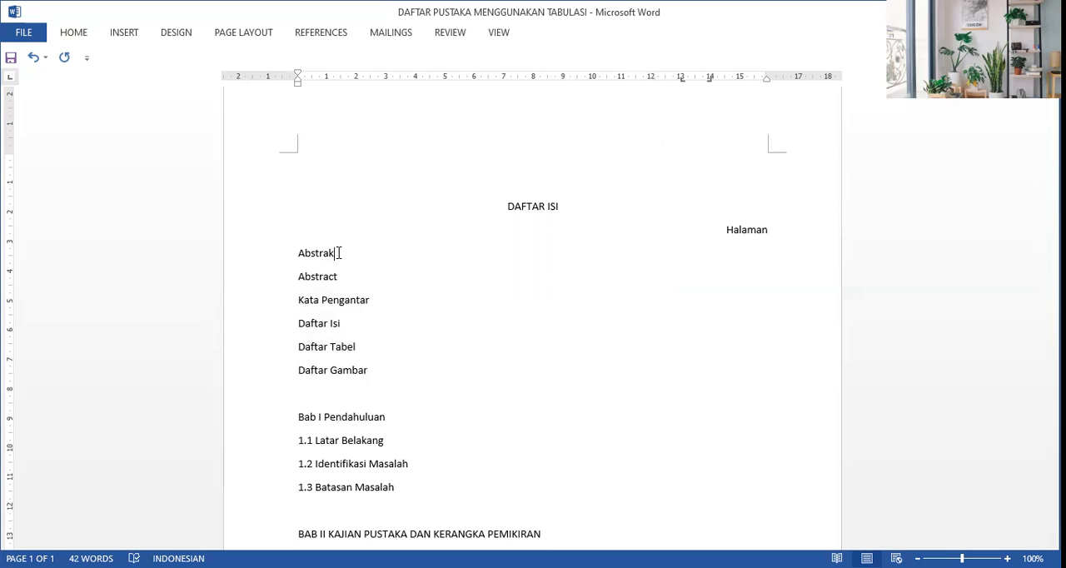
key(Tab)
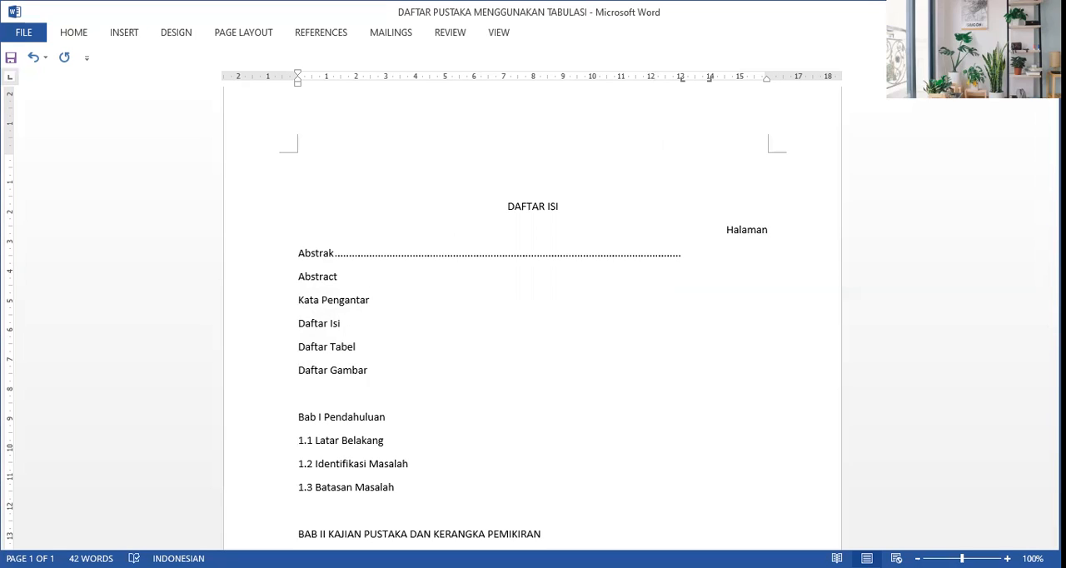
key(Tab)
text(i)
click(340, 276)
key(Tab)
key(Tab)
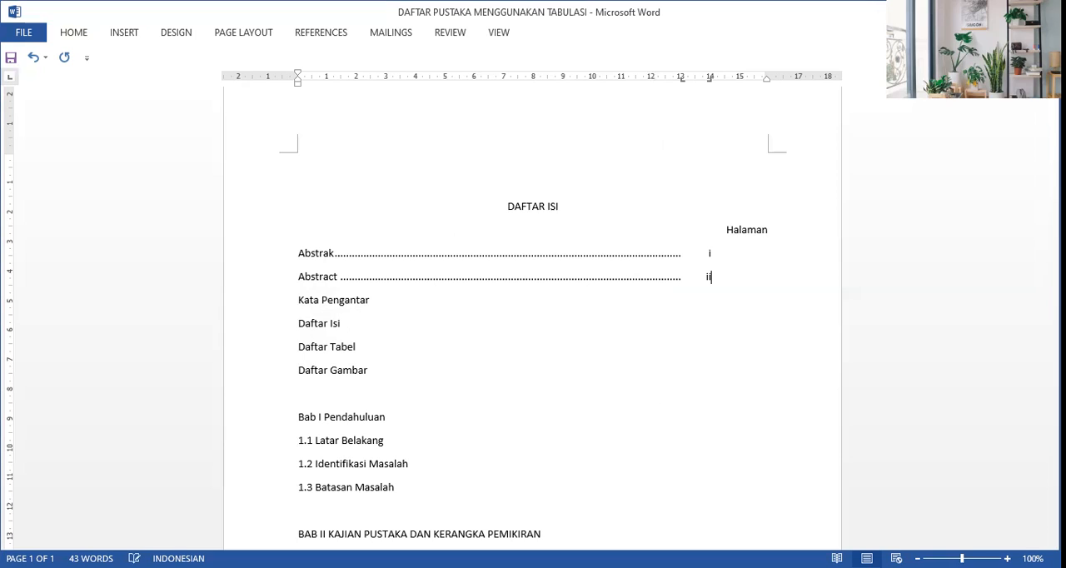
Step: Add dot leaders and tabbed page numbers to Kata Pengantar (ii) and Daftar Isi (iii)
click(370, 301)
key(Tab)
key(Tab)
text(i)
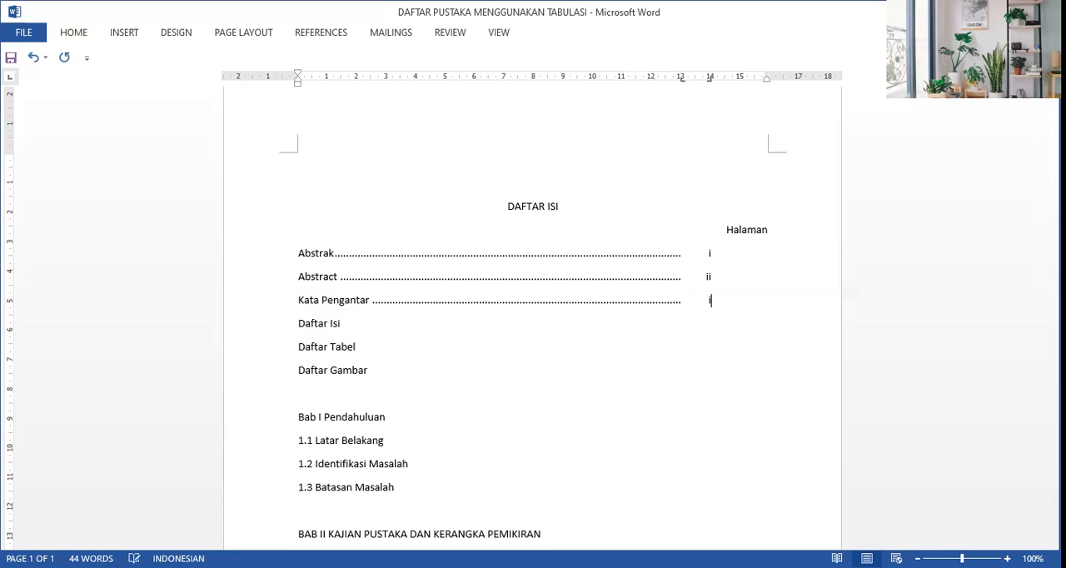
click(341, 324)
key(Tab)
key(Tab)
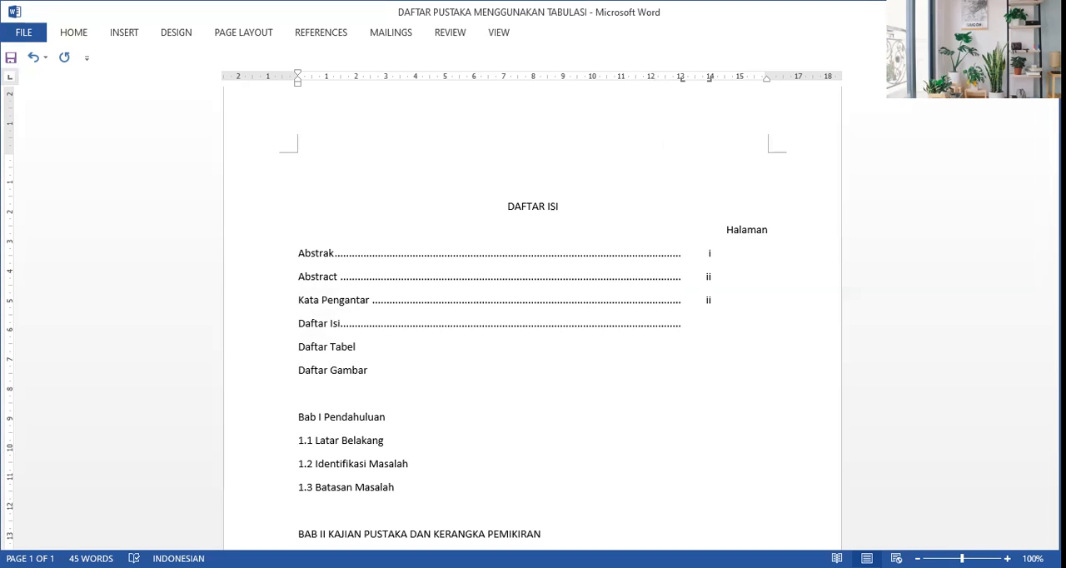
Step: Add dot leaders and tabbed page numbers to Daftar Tabel (IV) and Daftar Gambar (v)
click(356, 348)
key(Tab)
key(Tab)
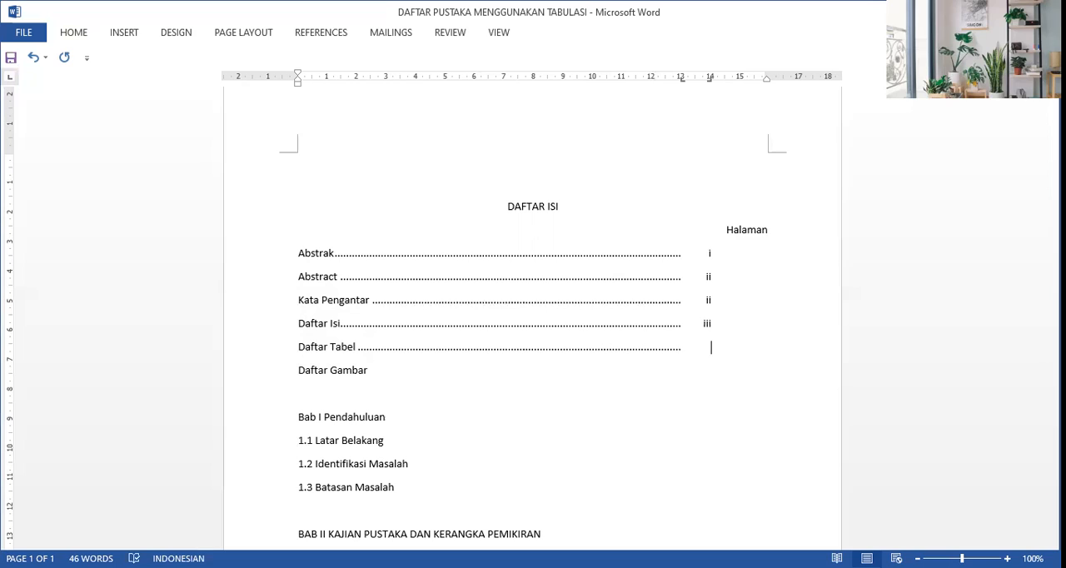
text(IV)
key(Down)
key(Tab)
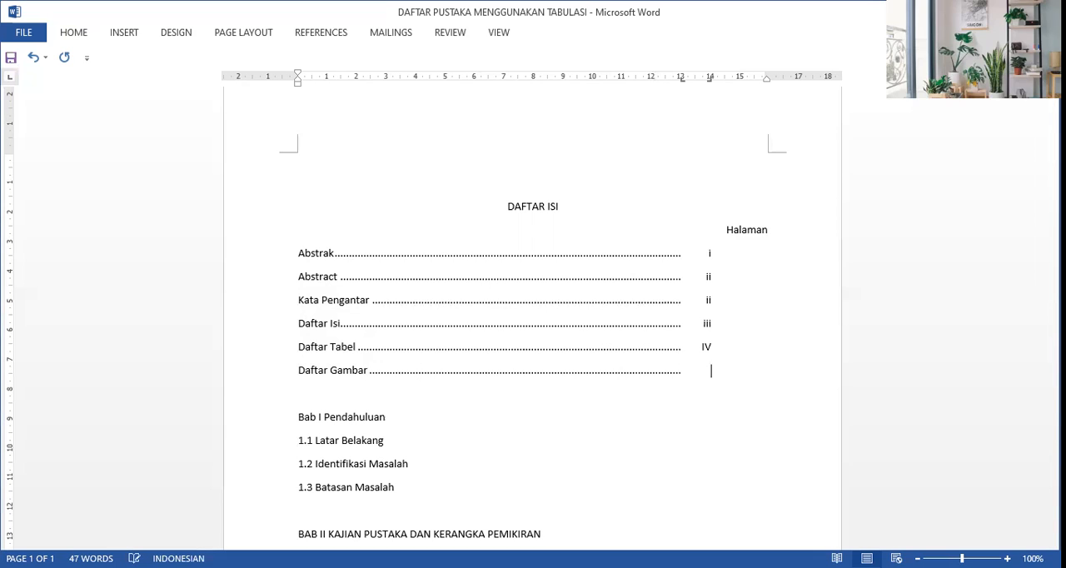
text(V)
key(BackSpace)
text(v)
key(Down)
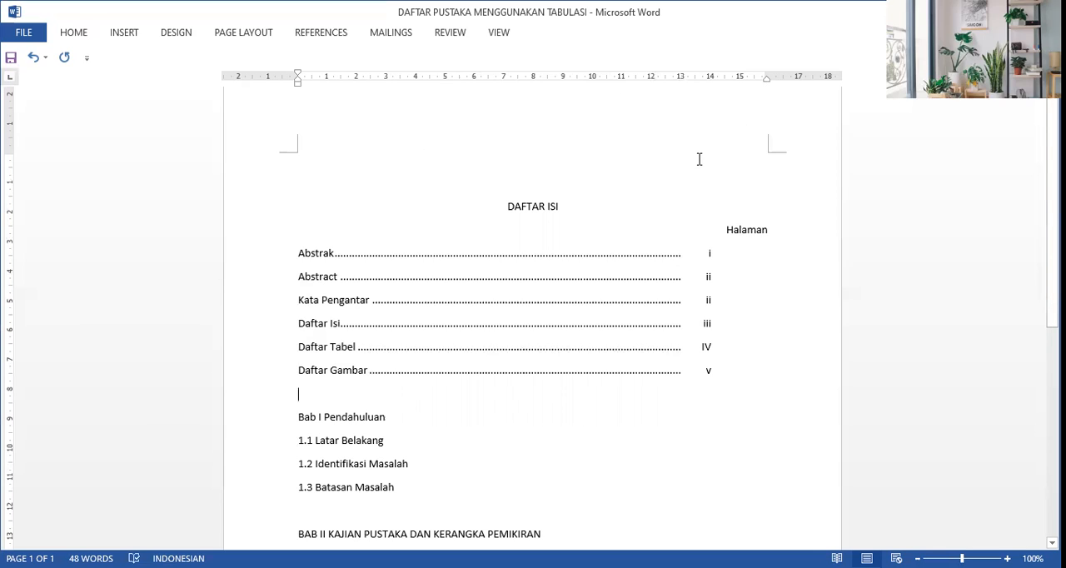
Step: Select the lines from Bab I Pendahuluan through 2.2 kerangka pemikiran and add a left-aligned tab stop at 1,75 cm with no leader
click(395, 417)
click(299, 416)
key(shift+Down)
key(shift+Down)
key(shift+Down)
key(shift+Down)
key(shift+Down)
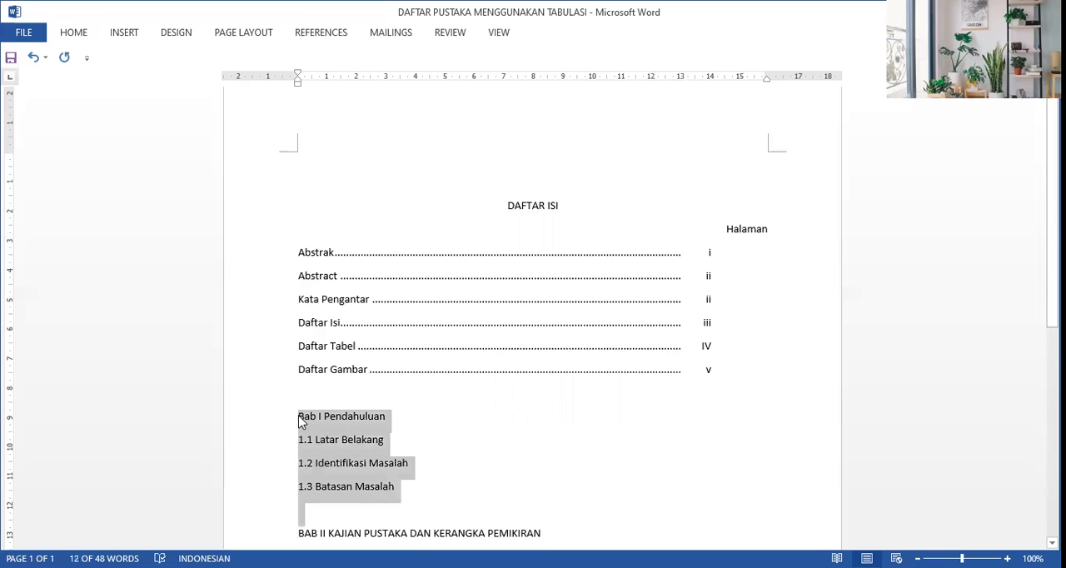
key(shift+Down)
key(shift+Down)
key(shift+Down)
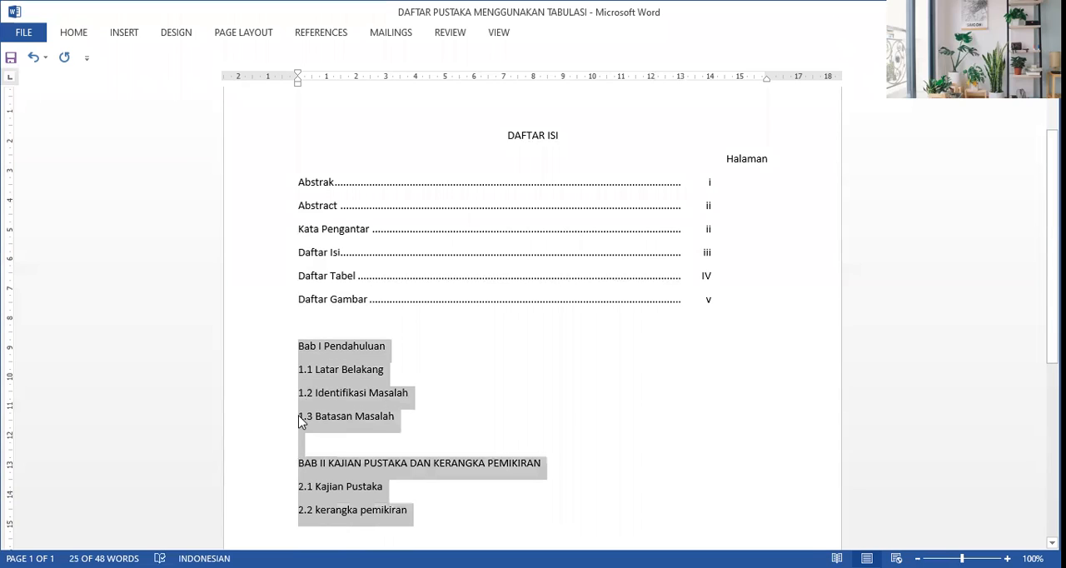
right_click(328, 378)
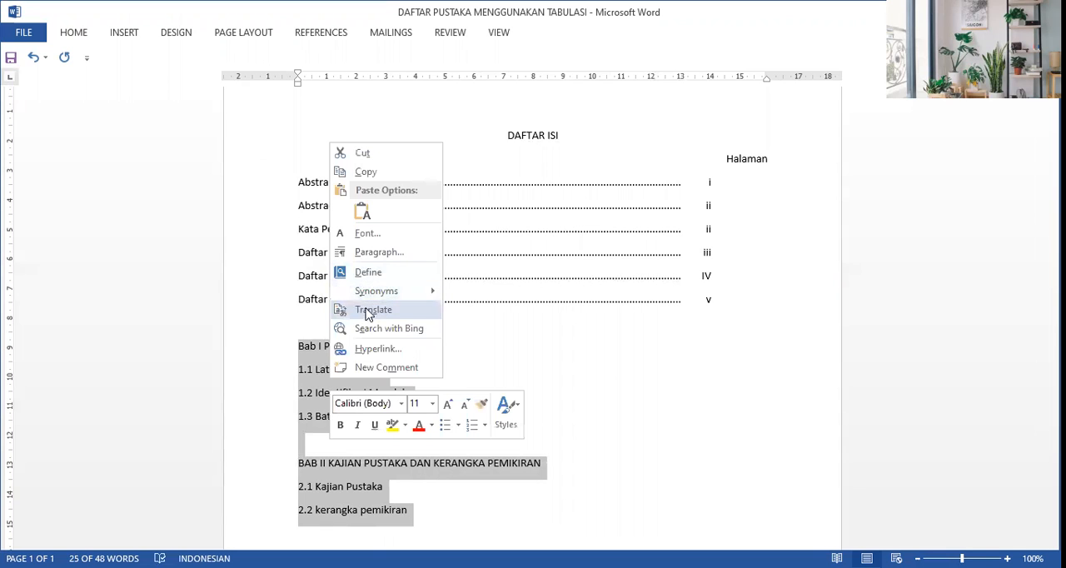
click(375, 254)
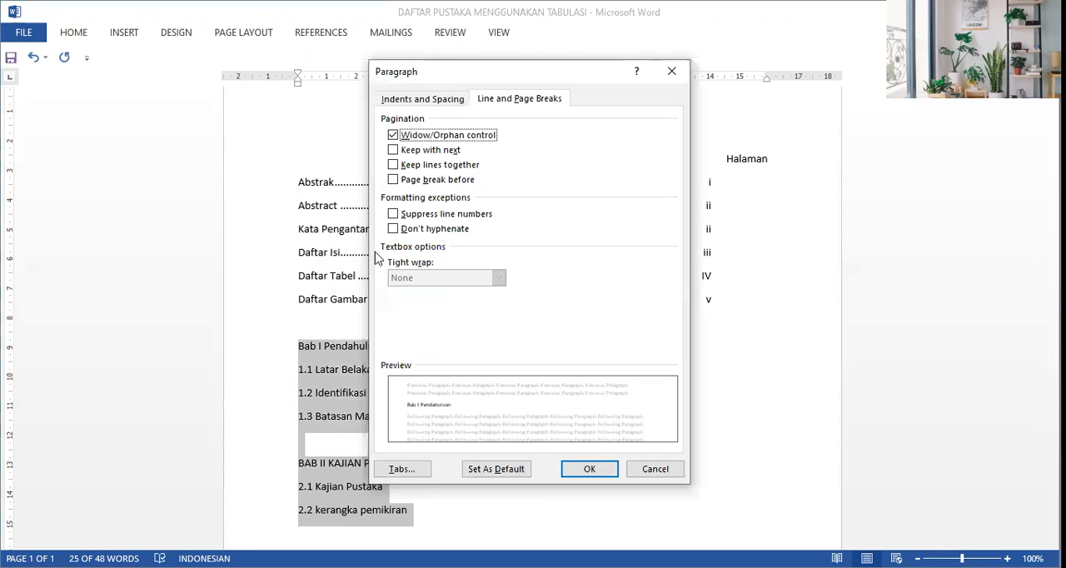
click(403, 470)
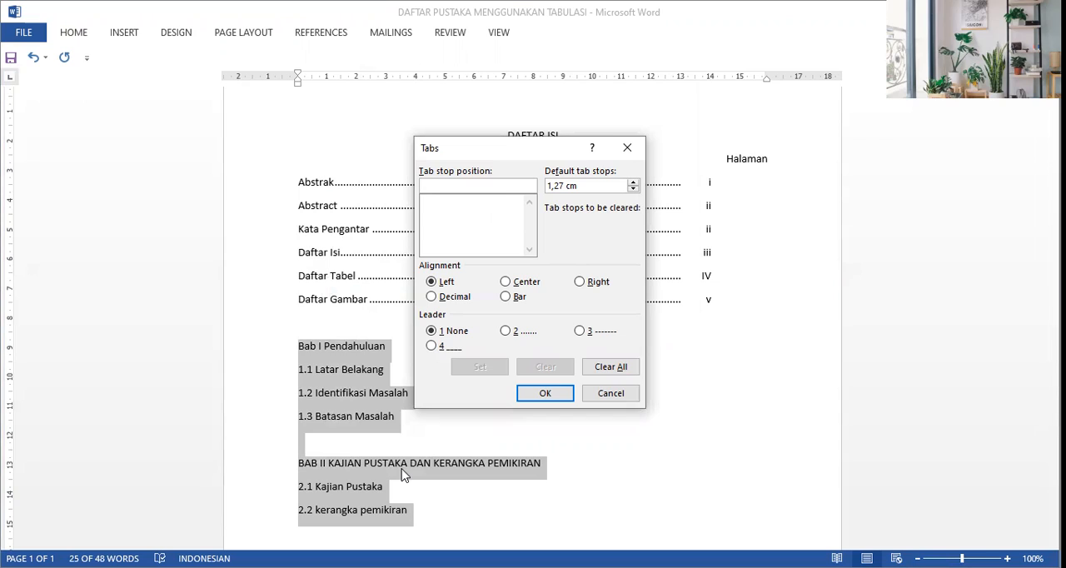
text(1,75)
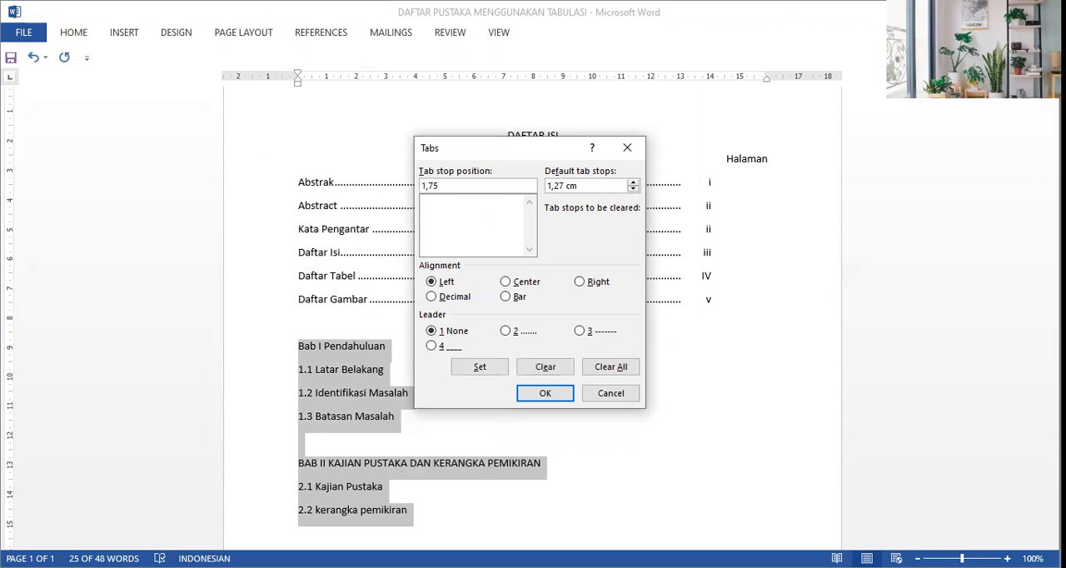
click(431, 284)
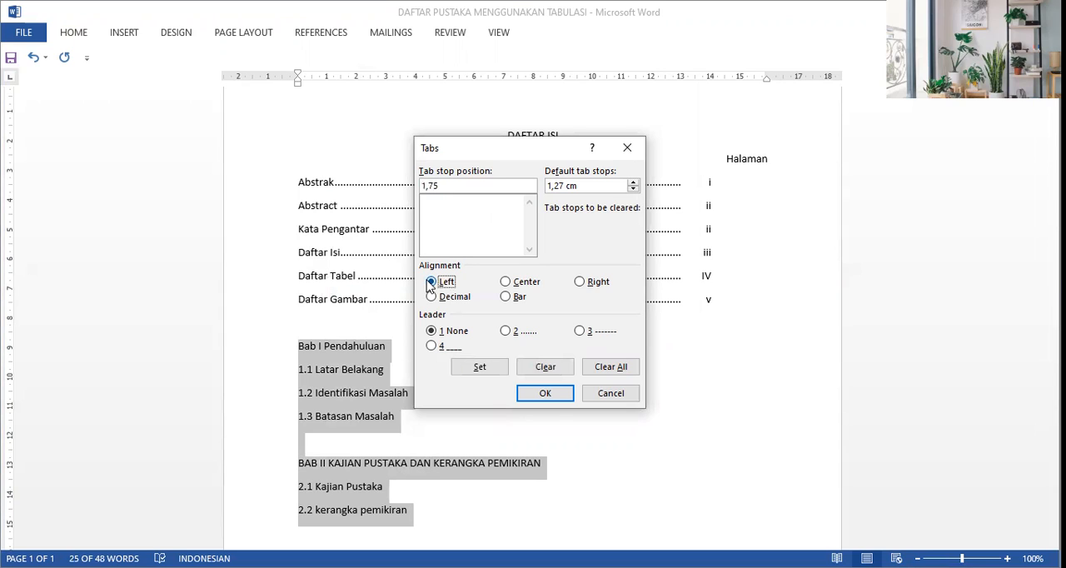
click(433, 332)
click(482, 372)
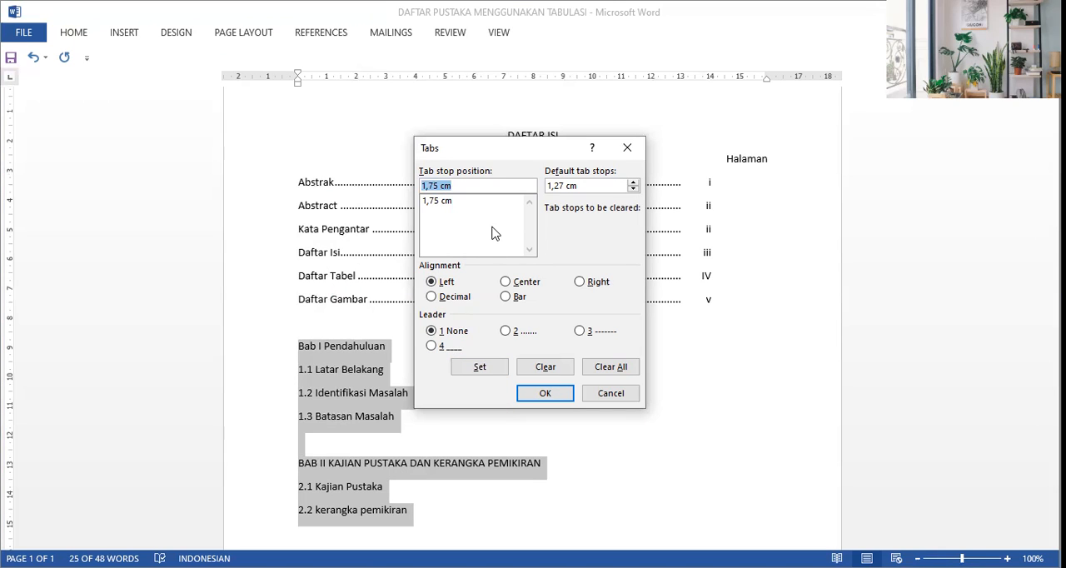
Step: Add a left-aligned tab stop at 13 cm with a dot leader to the selected chapter lines
click(489, 185)
key(BackSpace)
key(BackSpace)
key(BackSpace)
key(BackSpace)
key(BackSpace)
key(BackSpace)
key(BackSpace)
text(13 cm)
click(432, 283)
click(506, 331)
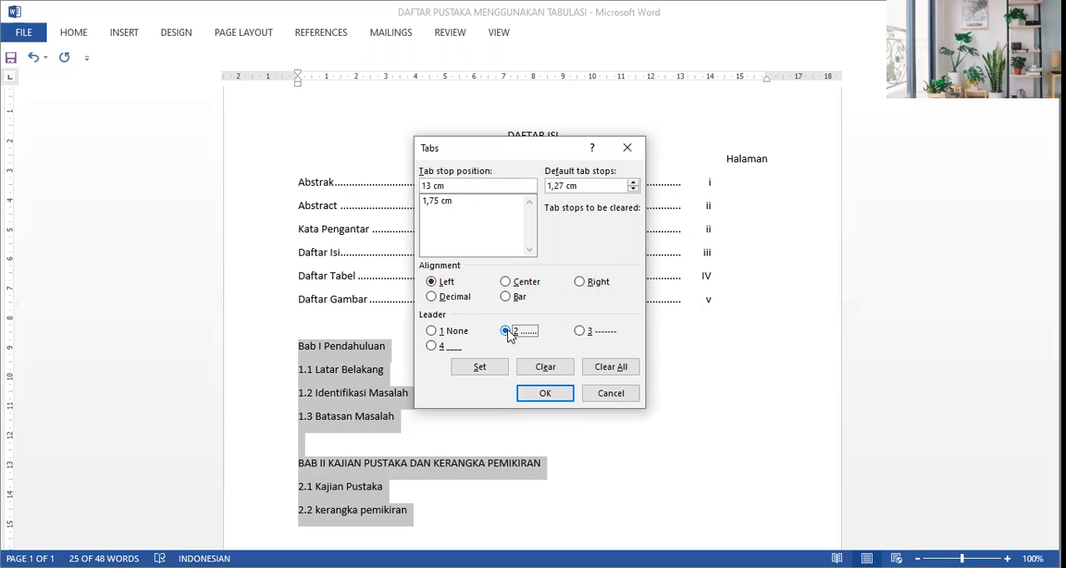
click(479, 367)
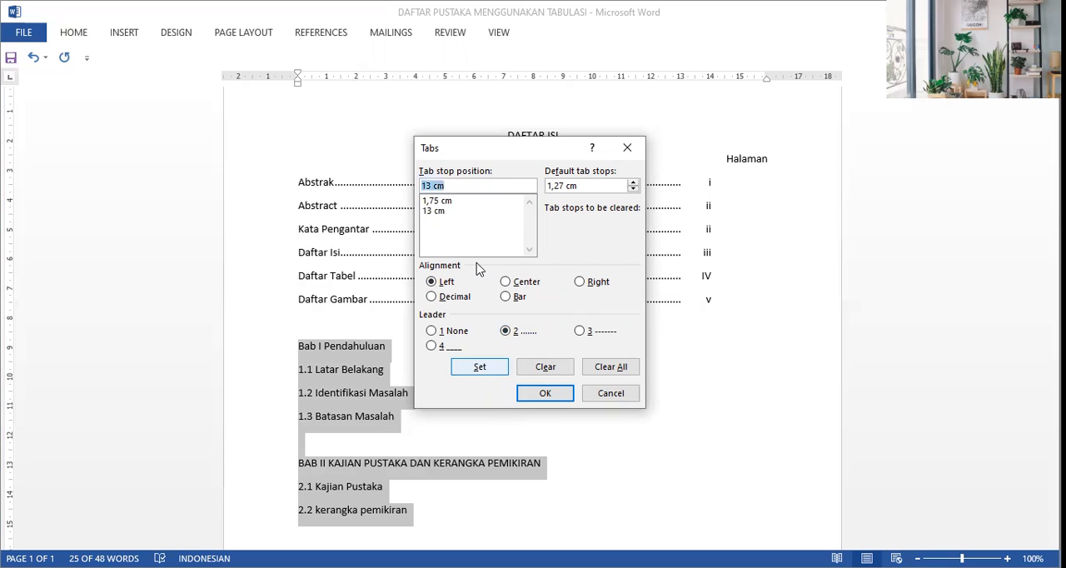
Step: Add a right-aligned tab stop at 14 cm with no leader to the chapter lines and apply the tab settings
text(14)
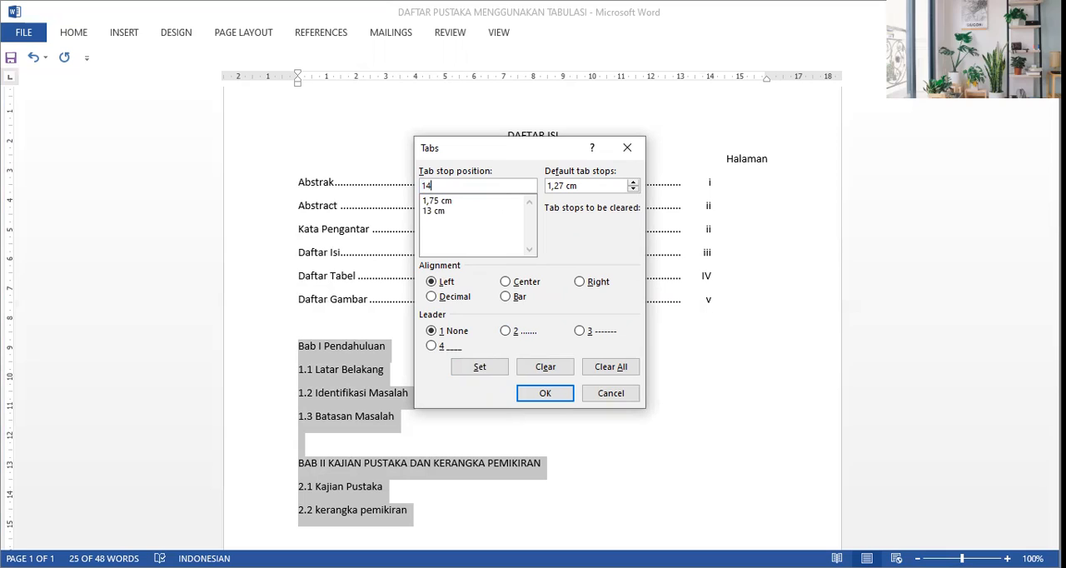
text( cm)
click(587, 283)
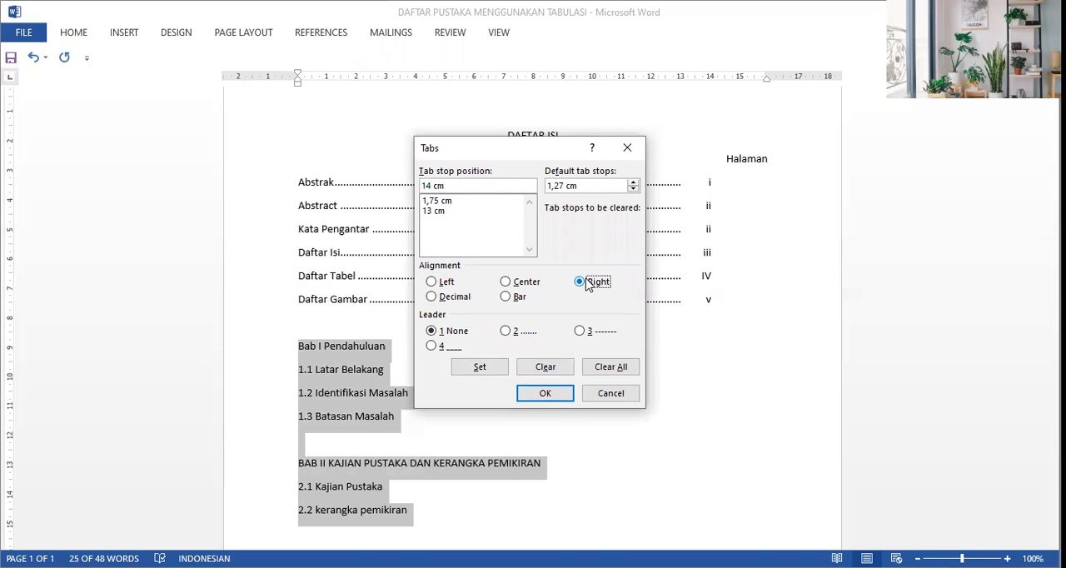
click(434, 335)
click(480, 367)
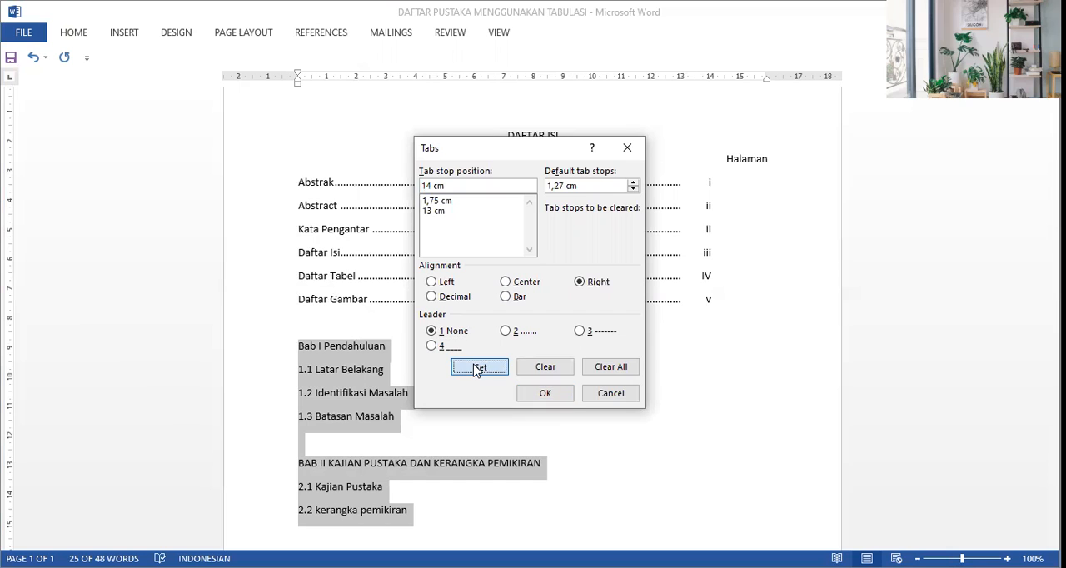
click(544, 394)
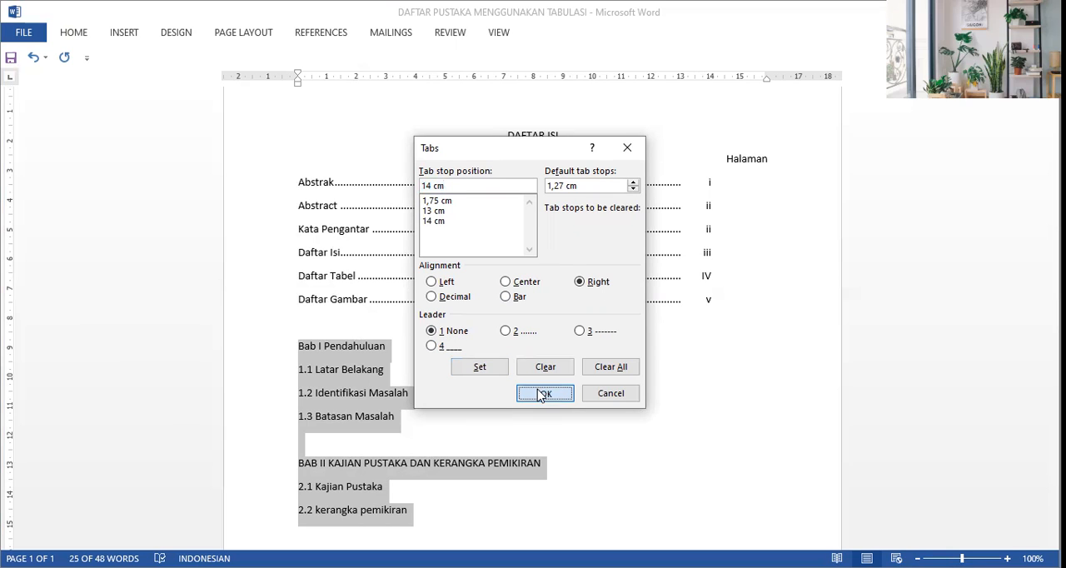
click(488, 362)
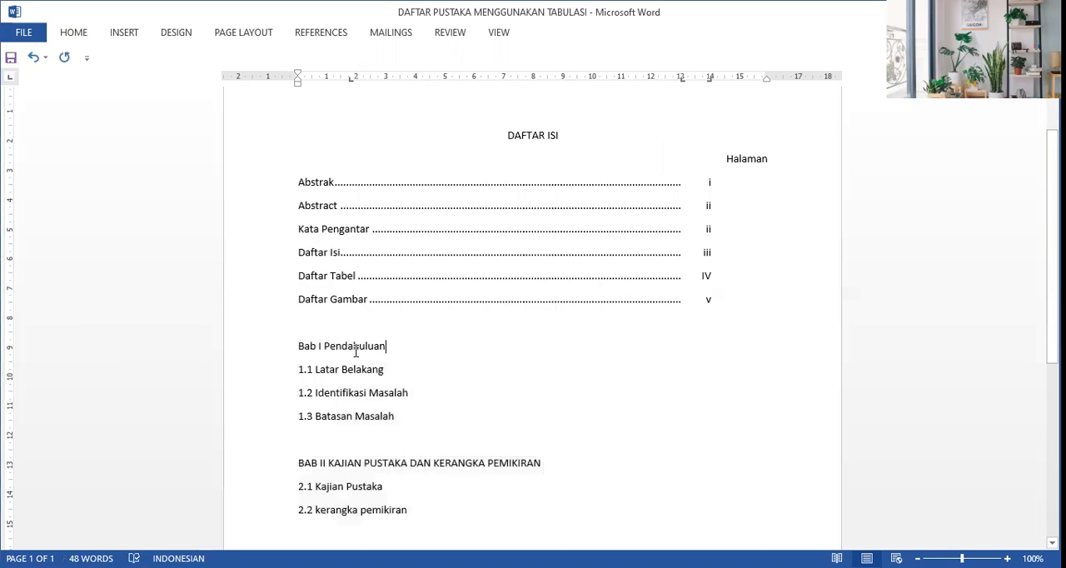
Step: Align Pendahuluan and the subsections 1.1, 1.2 and 1.3 to the first tab stop, replacing the space after Bab I with a tab
click(324, 345)
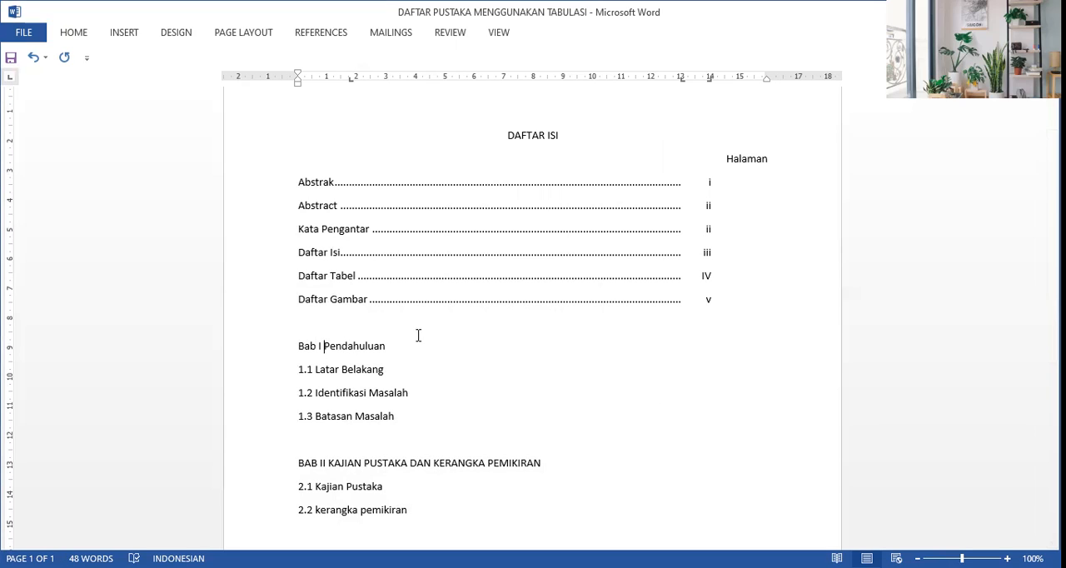
key(BackSpace)
key(Tab)
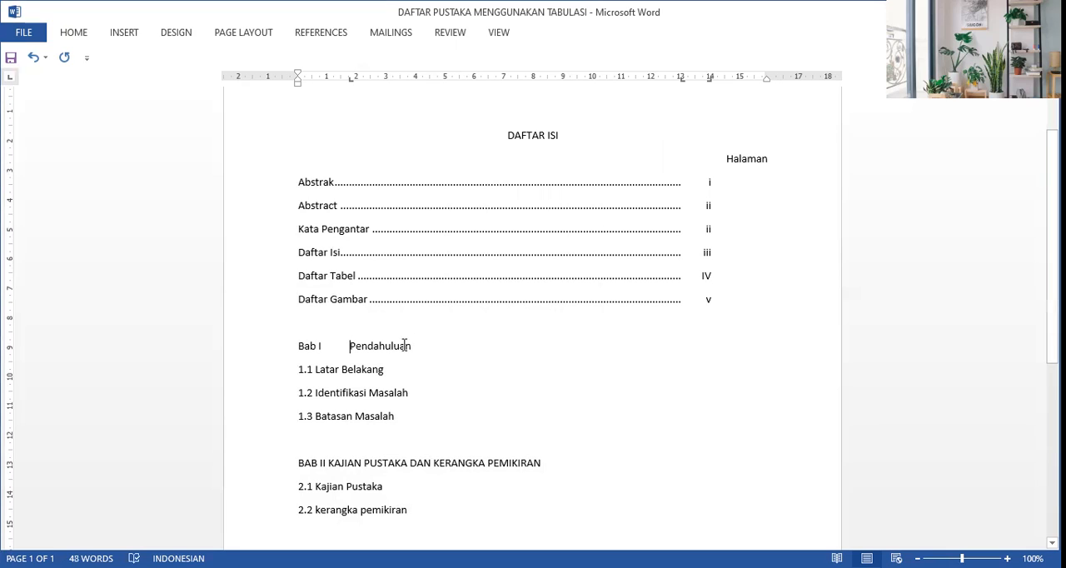
click(298, 370)
key(Tab)
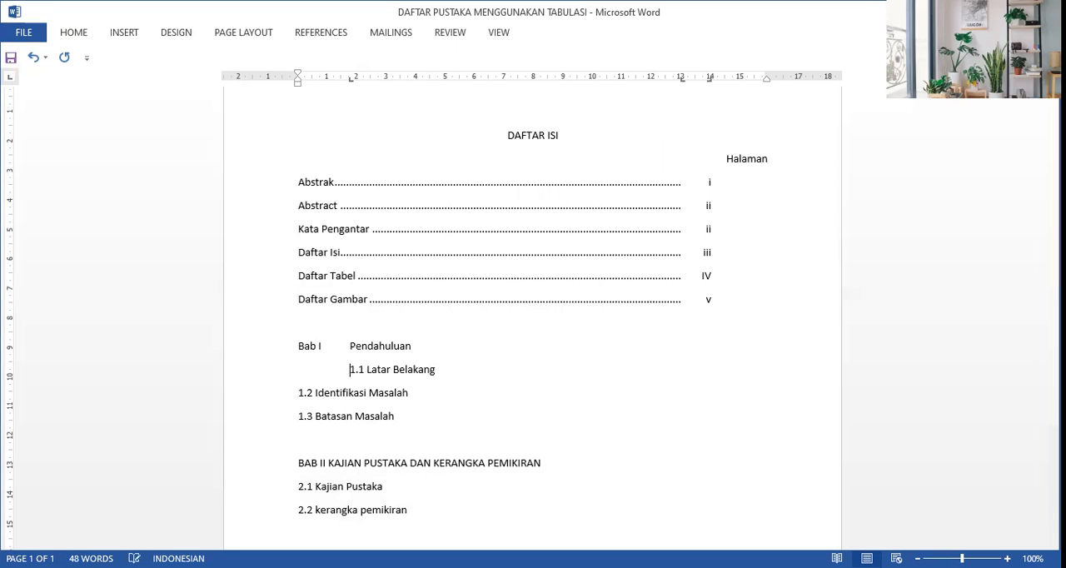
click(298, 392)
key(Tab)
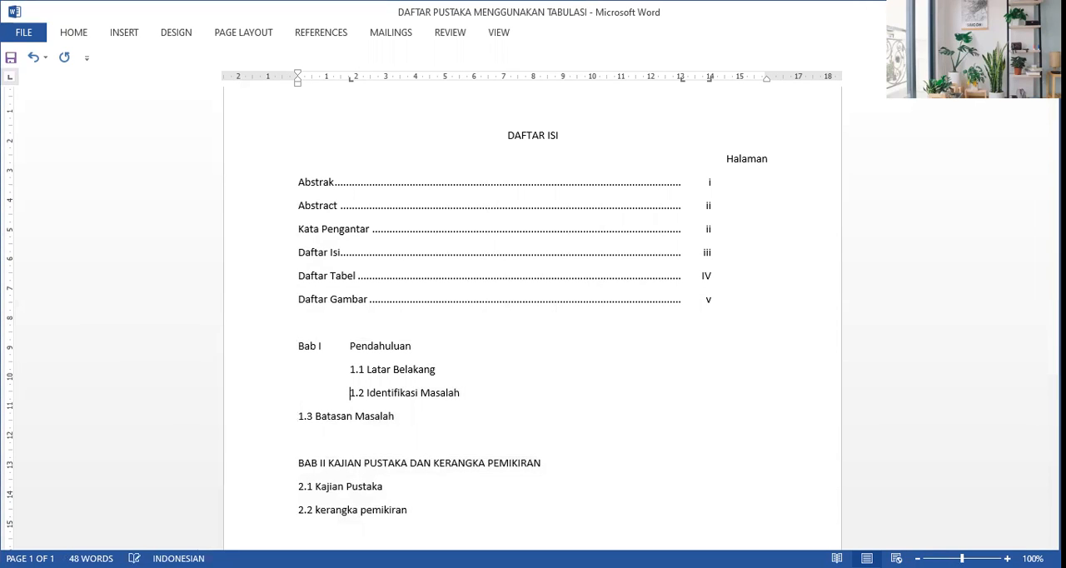
click(299, 416)
key(Tab)
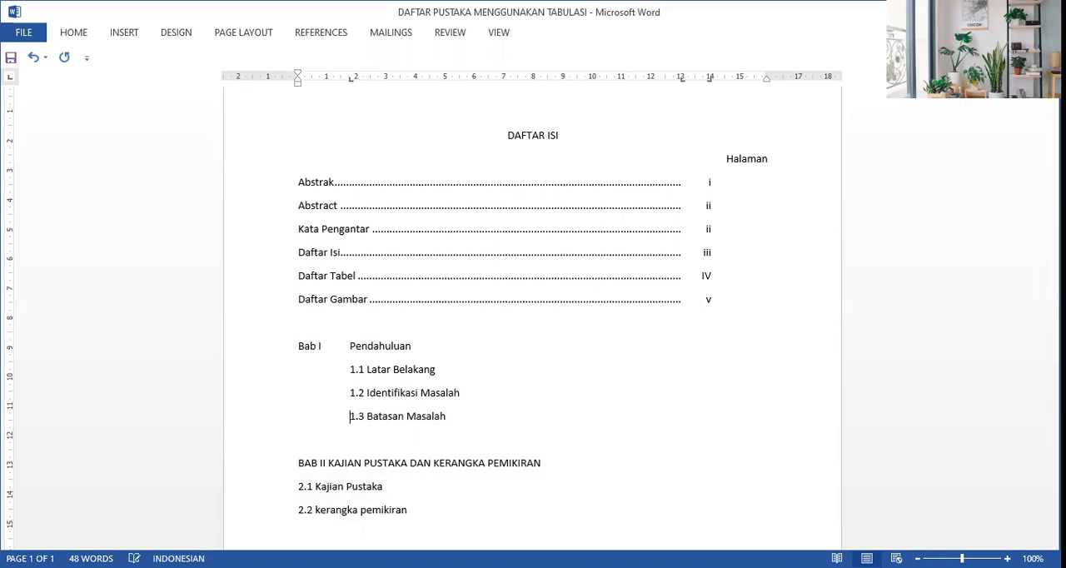
Step: Add dot leaders and tabbed page numbers to Pendahuluan (1) and 1.1 Latar Belakang (2)
click(417, 347)
key(Tab)
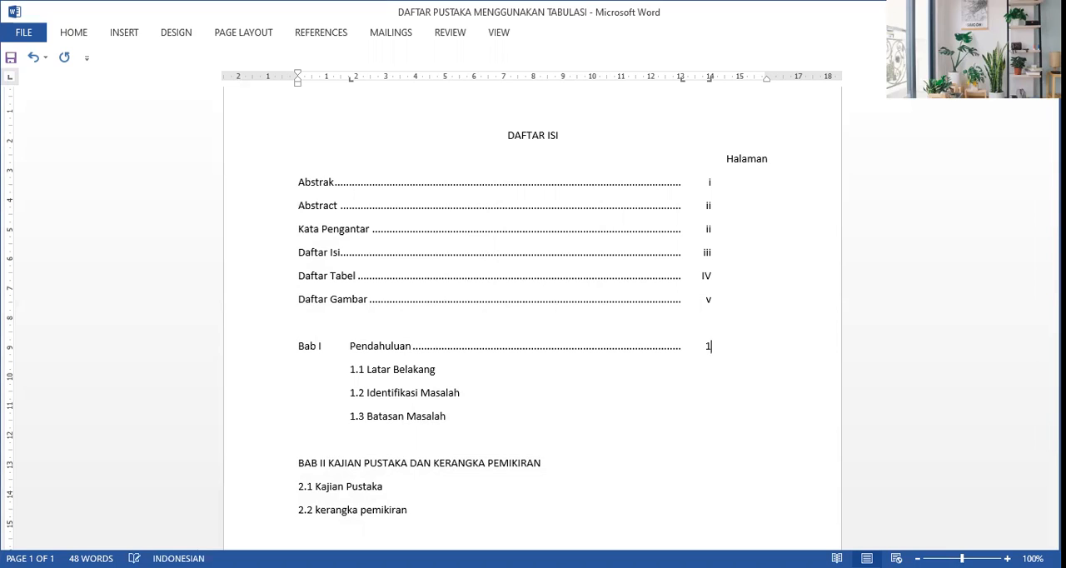
text(1)
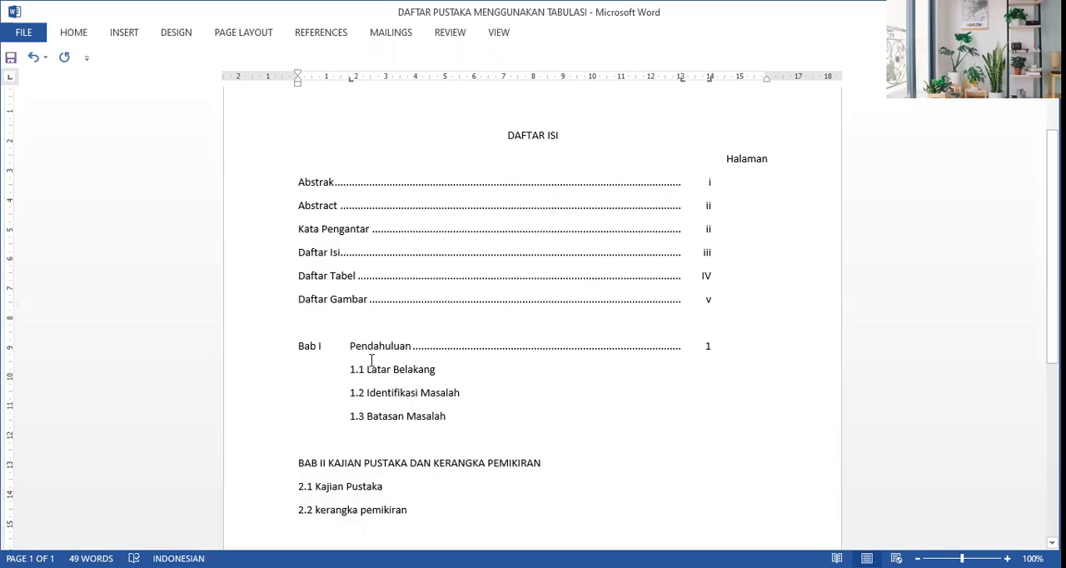
click(439, 371)
key(Tab)
text(2)
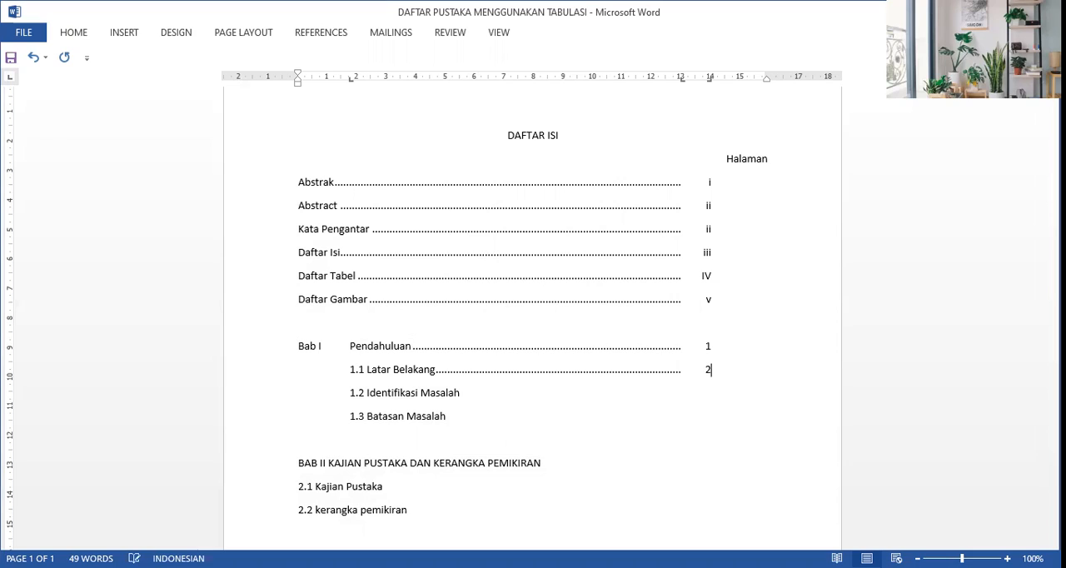
Step: Add dot leaders and tabbed page numbers to 1.2 Identifikasi Masalah (3) and 1.3 Batasan Masalah (4)
click(460, 393)
key(Tab)
key(Tab)
text(3)
click(448, 417)
key(Tab)
key(Tab)
text(4)
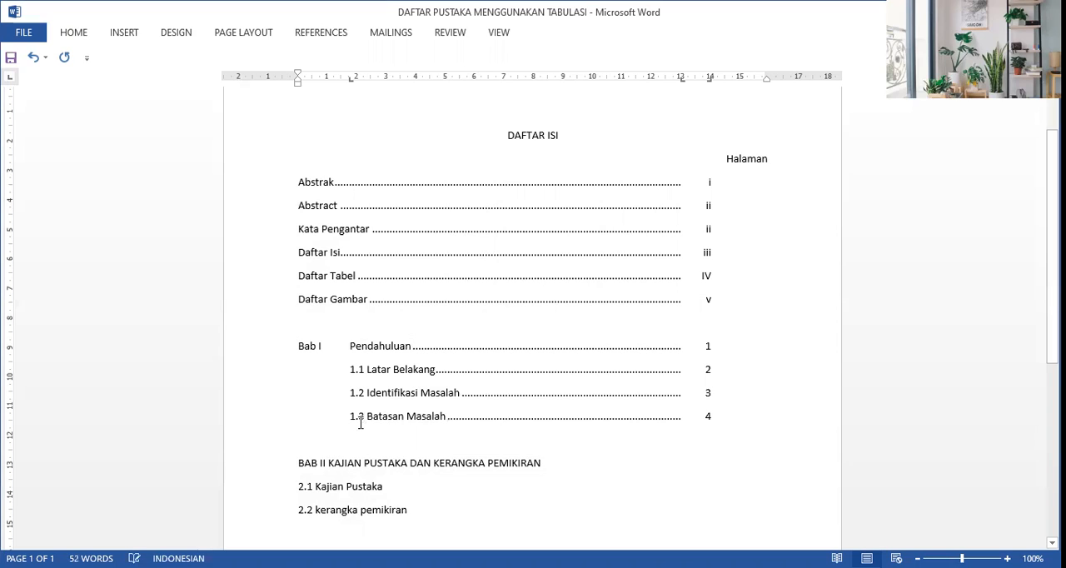
Step: Tab the BAB II title to the first tab stop and add a dot leader with page number 5
click(328, 465)
key(Tab)
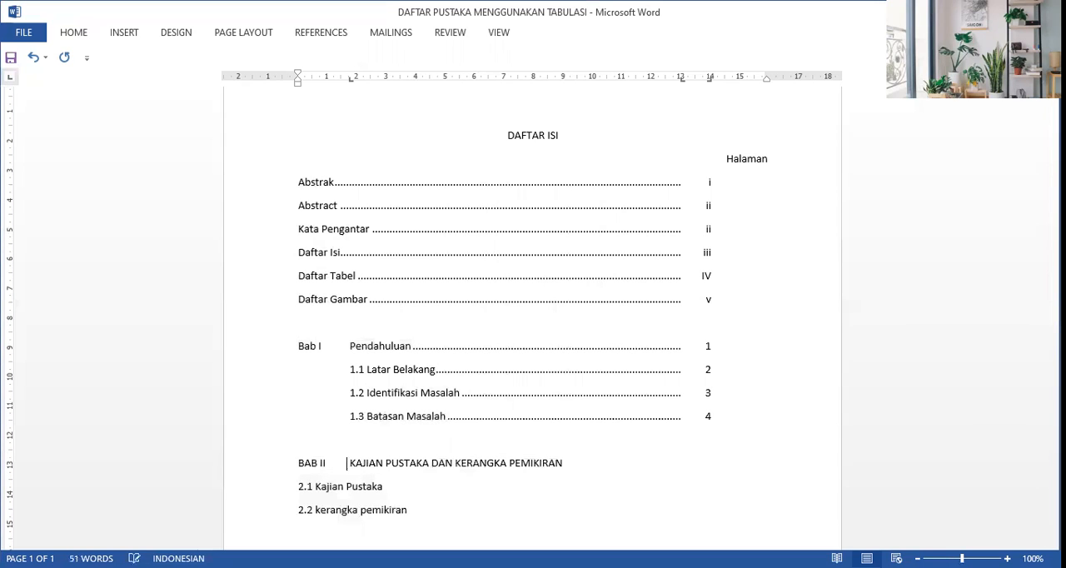
click(568, 465)
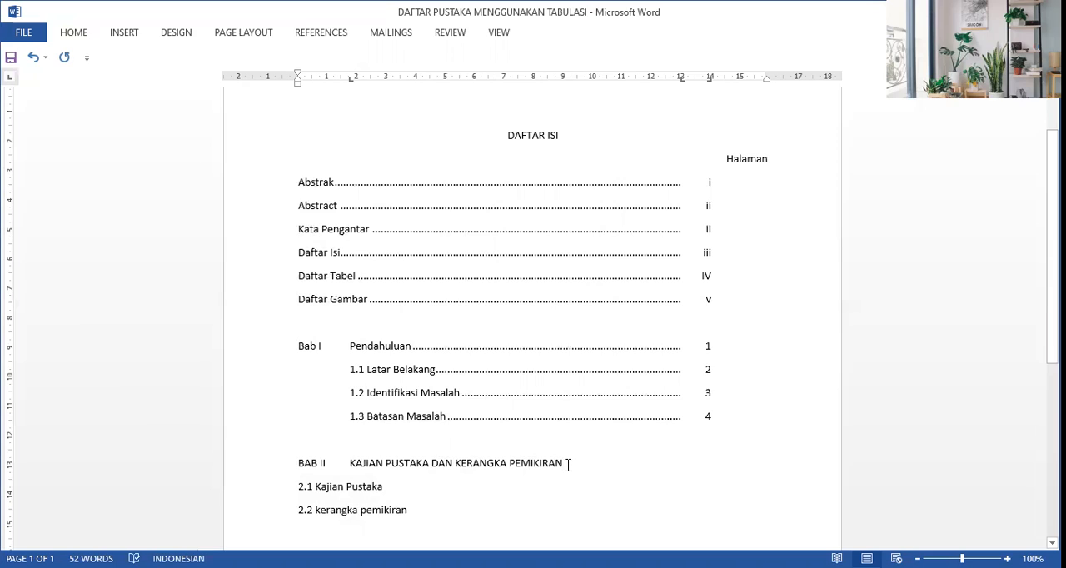
key(Tab)
key(Tab)
text(5)
key(Down)
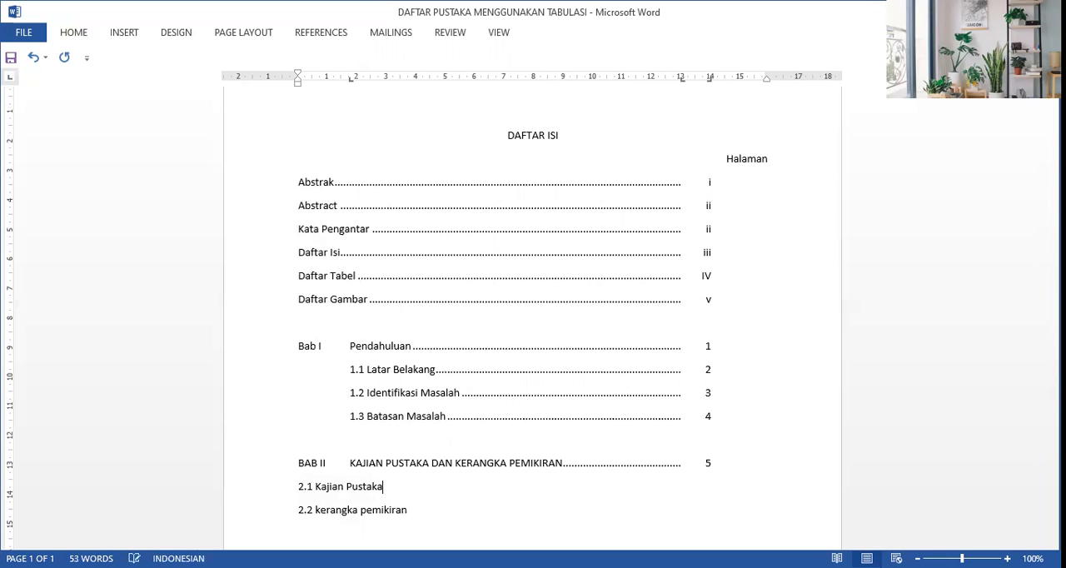
Step: Indent 2.1 Kajian Pustaka to the first tab stop and add a dot leader with page number 6
click(299, 486)
key(Tab)
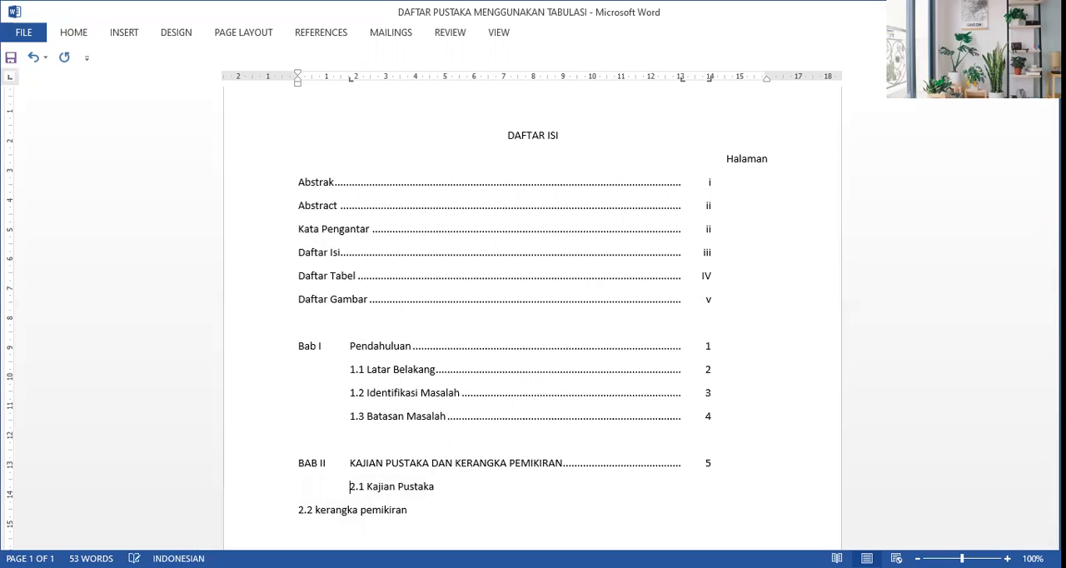
key(Right)
key(Right)
key(Right)
key(Right)
key(Right)
key(Right)
key(Right)
key(Right)
key(Right)
key(Right)
key(Right)
key(Right)
key(Right)
key(End)
key(Tab)
key(Tab)
text(6)
key(Down)
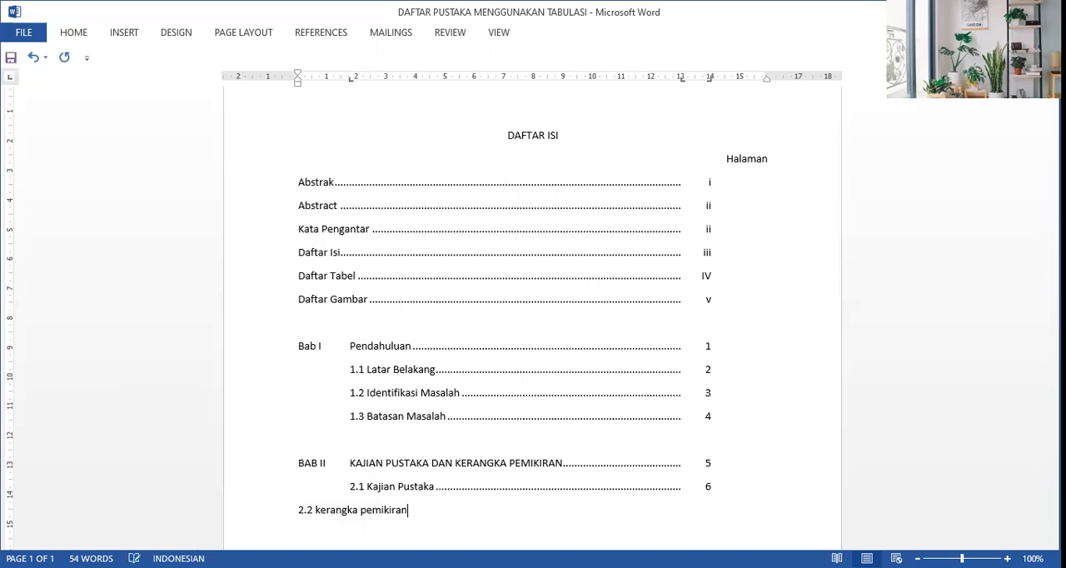
Step: Indent 2.2 kerangka pemikiran to the first tab stop and add a dot leader with page number 7
click(298, 510)
key(Tab)
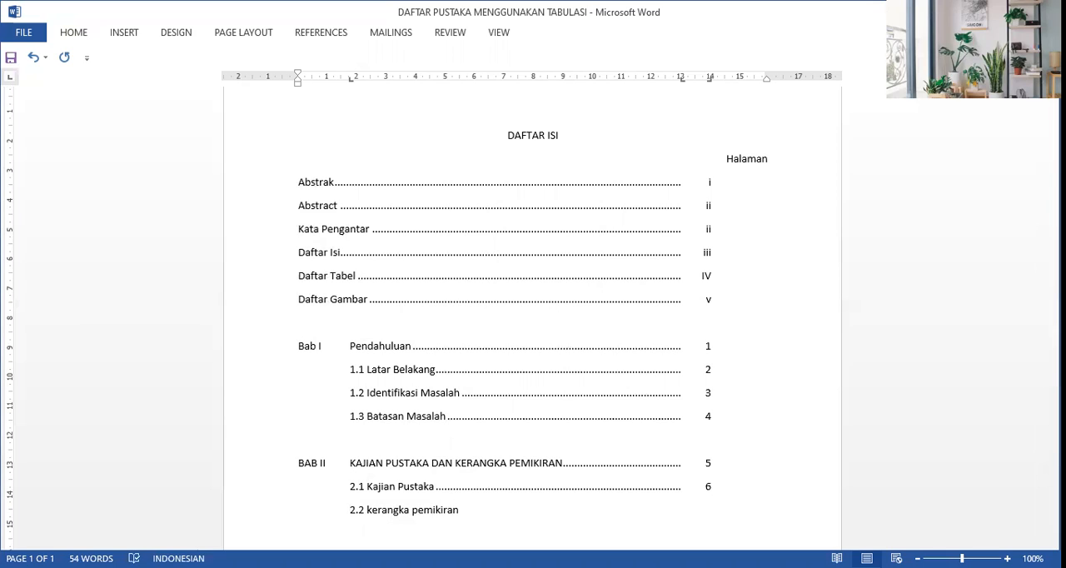
click(462, 510)
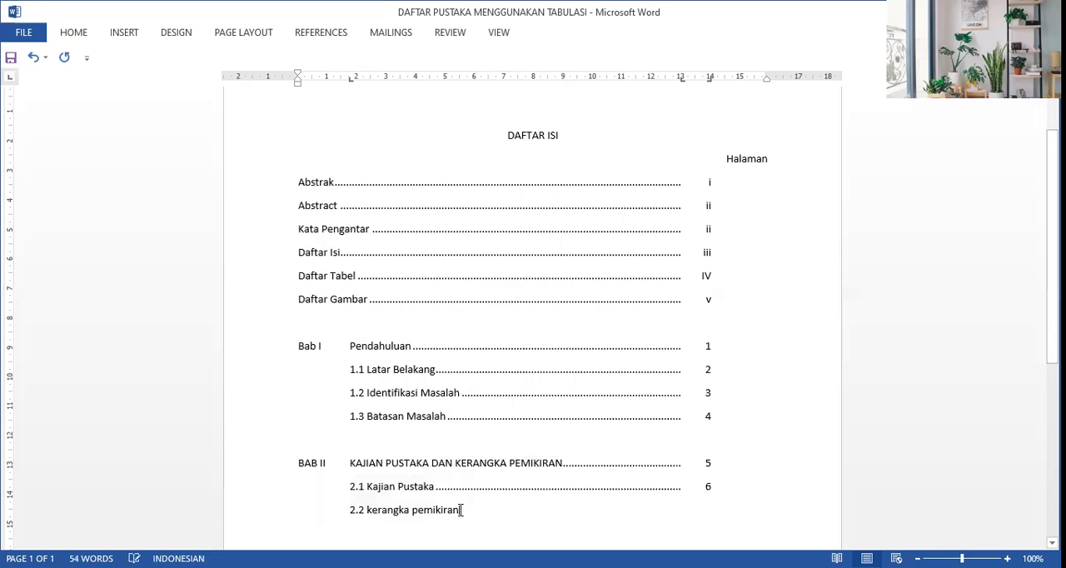
key(Tab)
text(7)
key(Return)
Step: Select the Daftar Pustaka and Lampiran – Lampiran lines and add a left-aligned tab stop at 13 cm with a dot leader
key(Down)
key(Down)
key(Down)
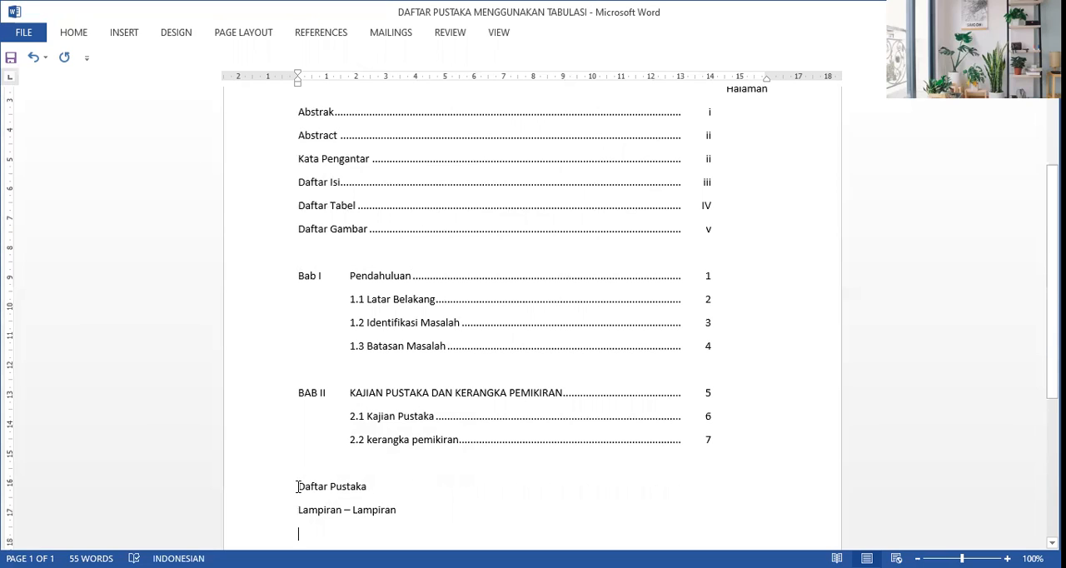
drag(298, 490, 347, 504)
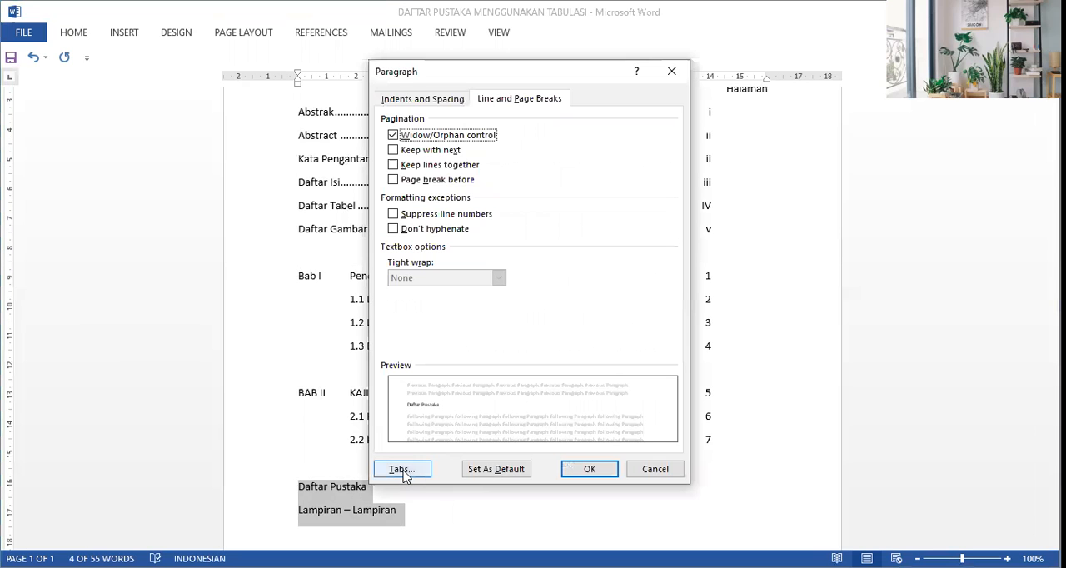
click(403, 471)
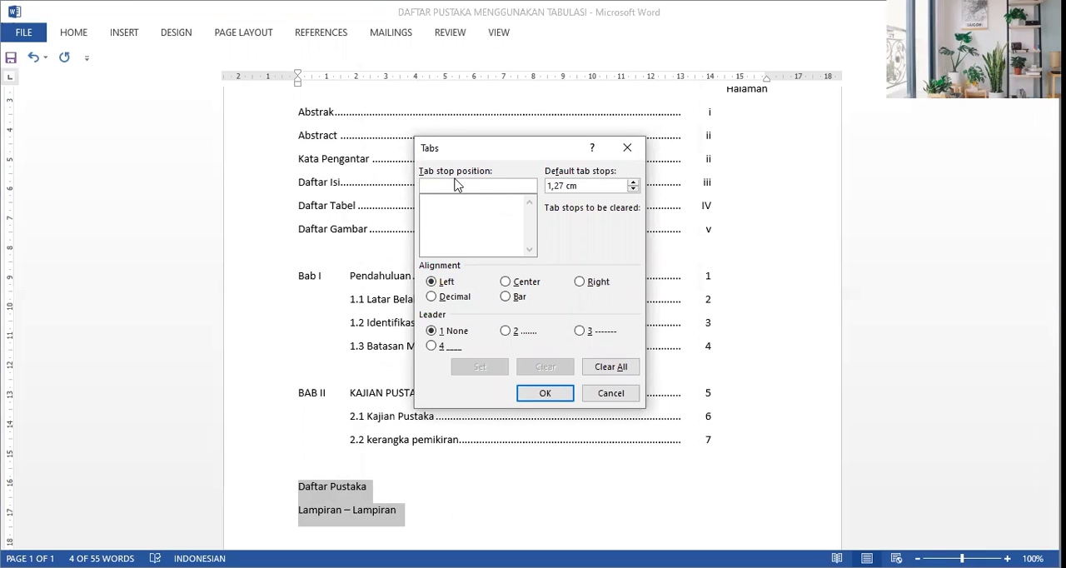
text(13 cm)
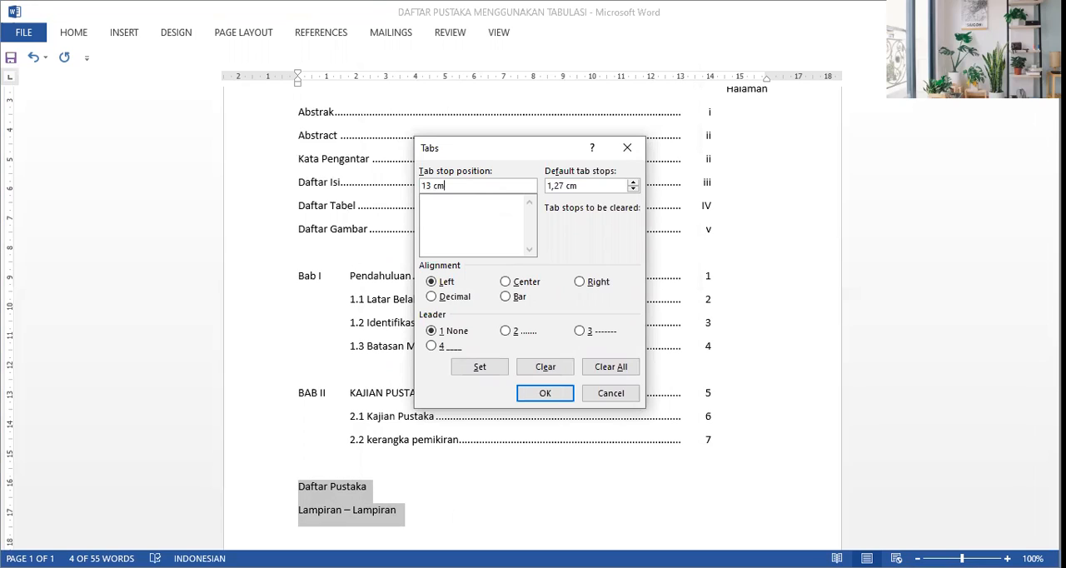
click(433, 284)
click(505, 332)
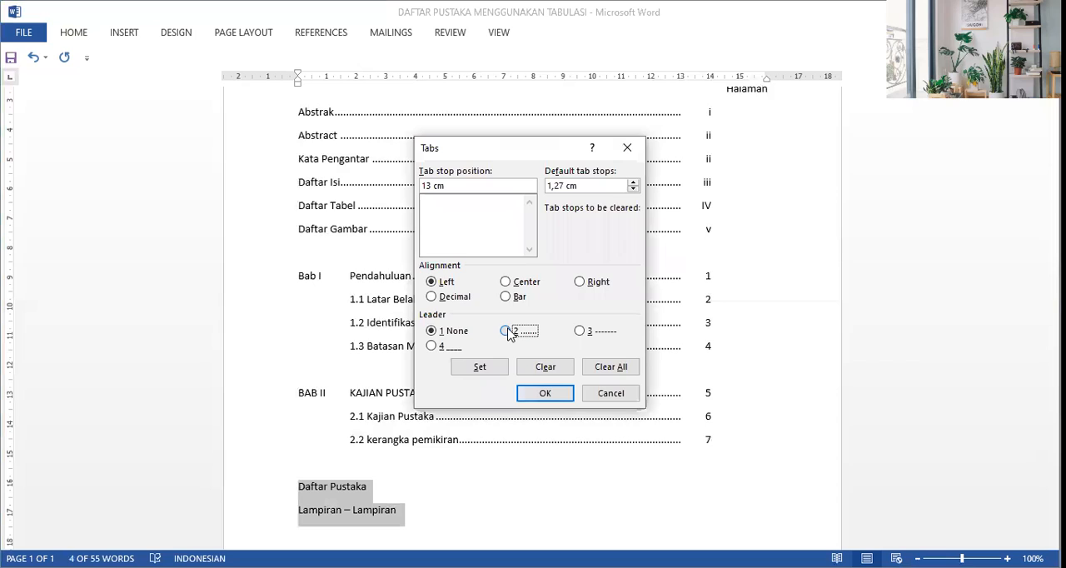
click(484, 368)
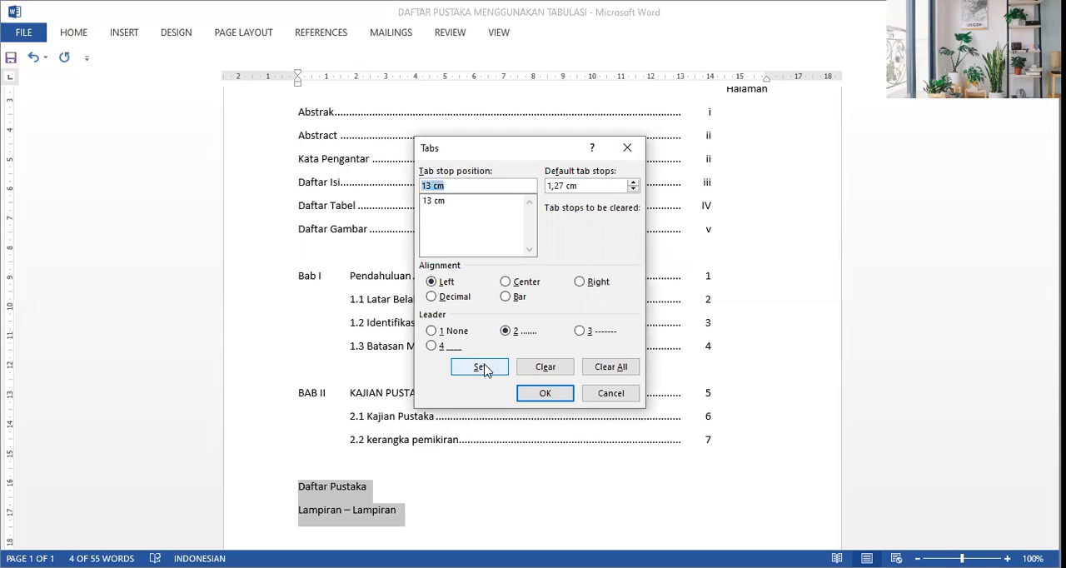
Step: Add a right-aligned tab stop at 14 cm with no leader for the Daftar Pustaka and Lampiran – Lampiran lines
text(1)
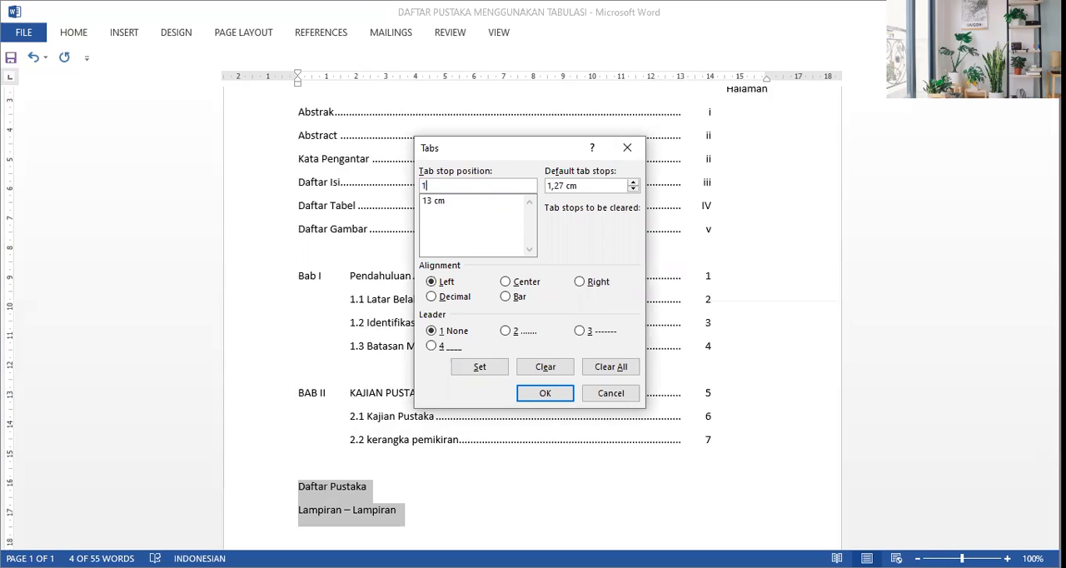
text(4 cm)
click(593, 282)
click(432, 331)
click(482, 369)
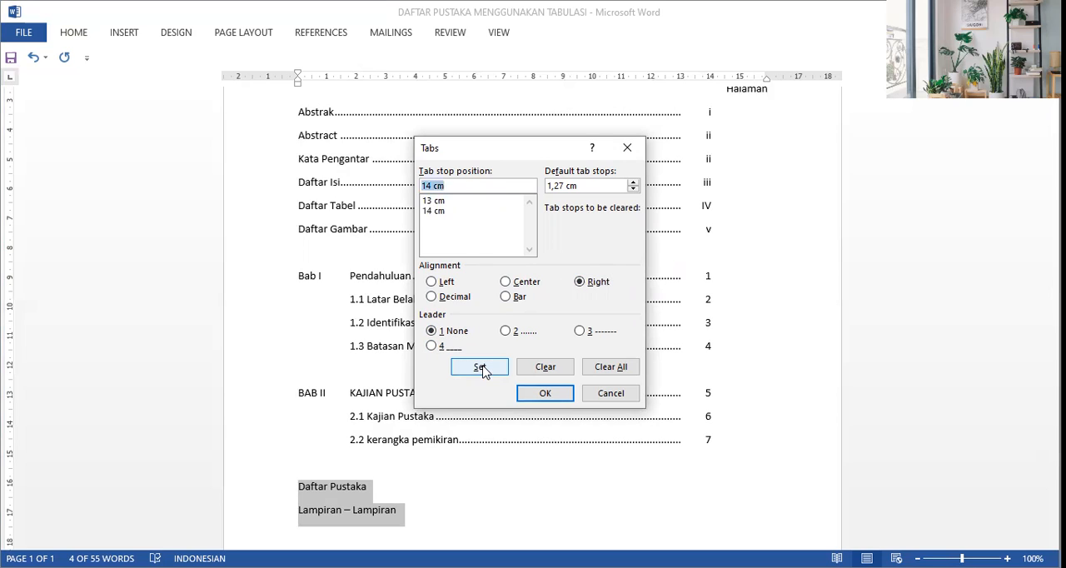
Step: Apply the tab stops and add a dot leader with page number 9 to the Daftar Pustaka line
click(544, 392)
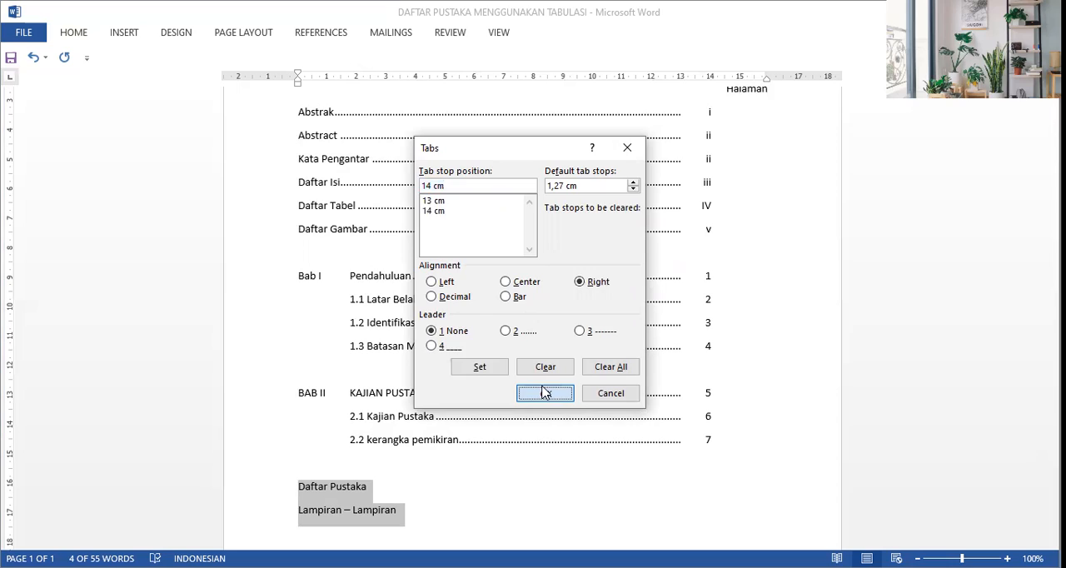
click(395, 490)
key(Tab)
key(Tab)
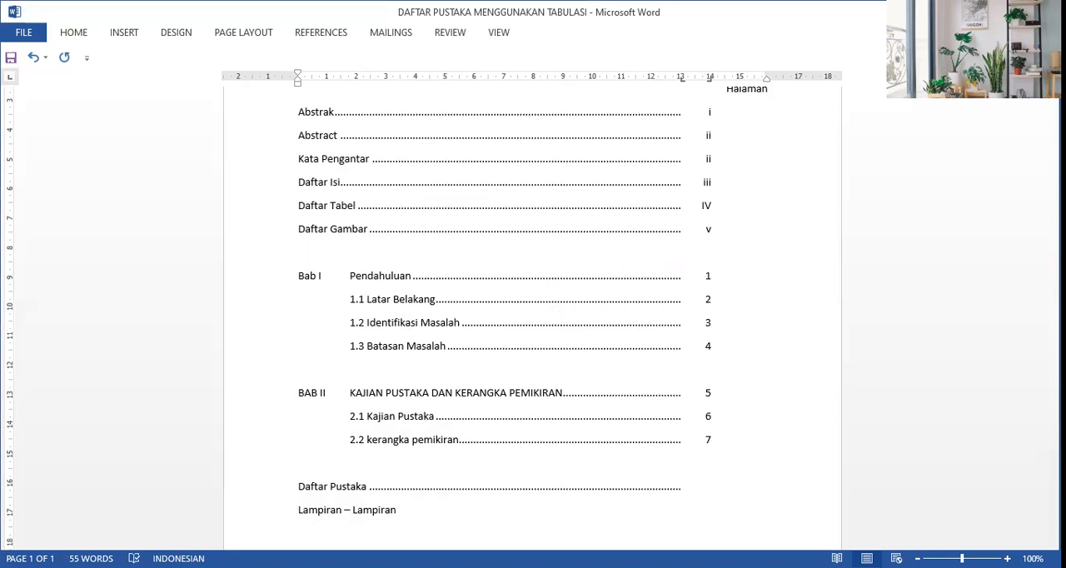
text(9)
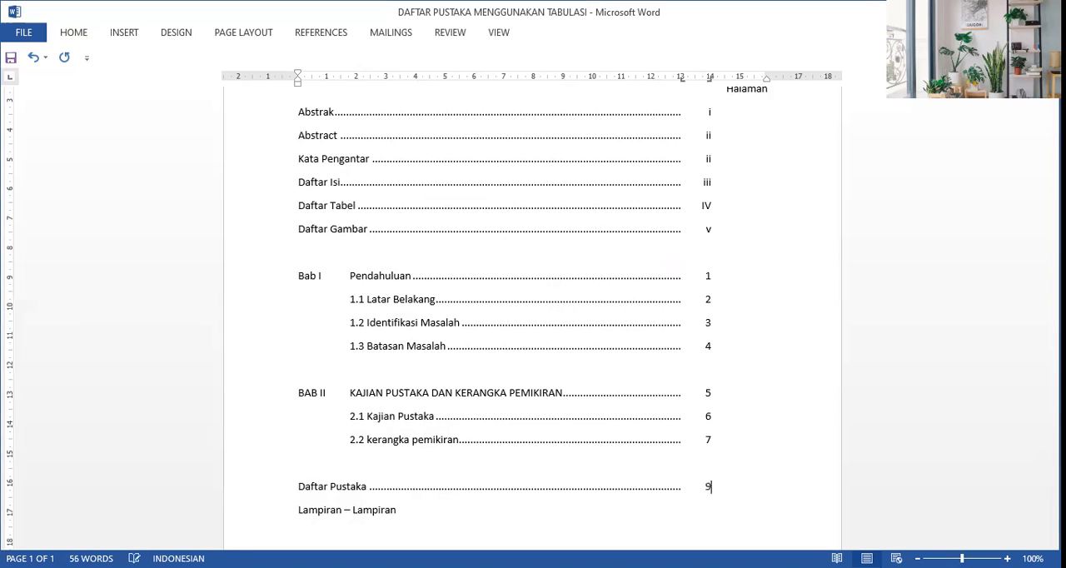
Step: Add a dot leader with page number 10 to the Lampiran – Lampiran line
click(400, 509)
key(Tab)
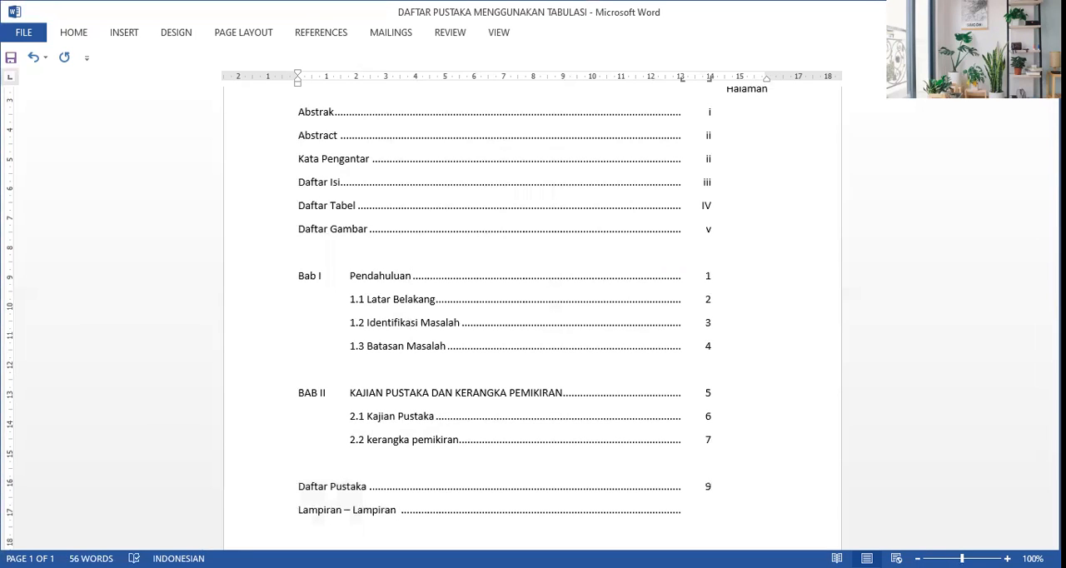
text(10)
click(711, 487)
scroll(533, 317, up, 2)
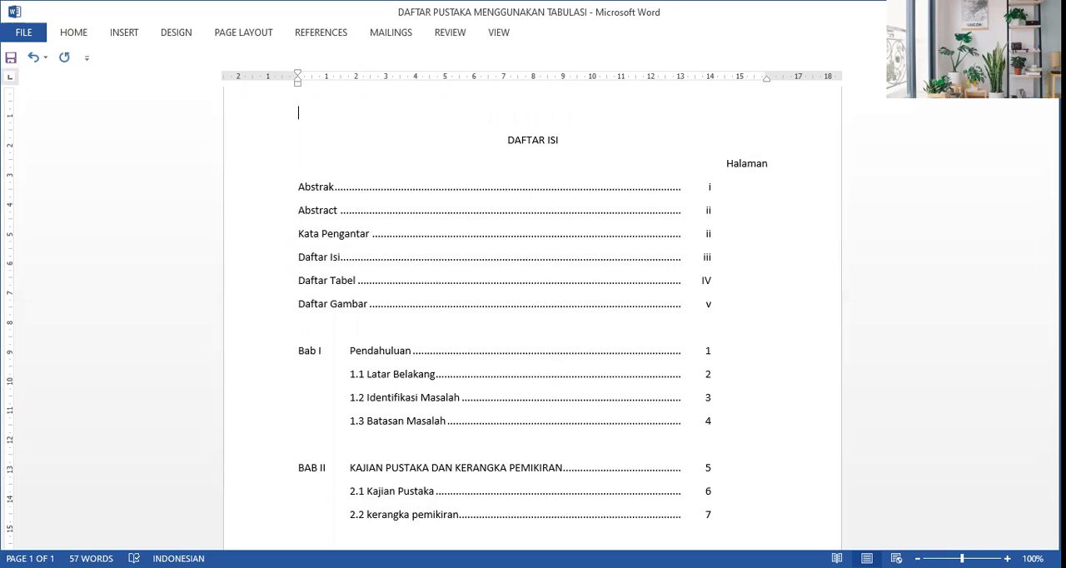
key(Down)
key(Down)
key(Down)
key(Down)
key(Down)
key(Down)
key(Down)
key(Down)
key(Down)
key(Down)
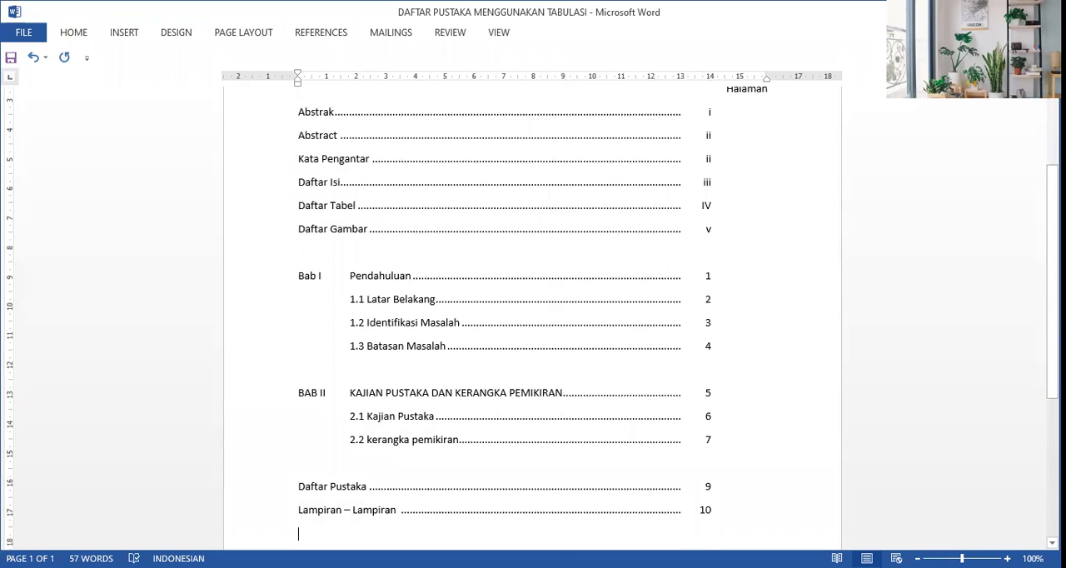
key(BackSpace)
scroll(533, 311, up, 3)
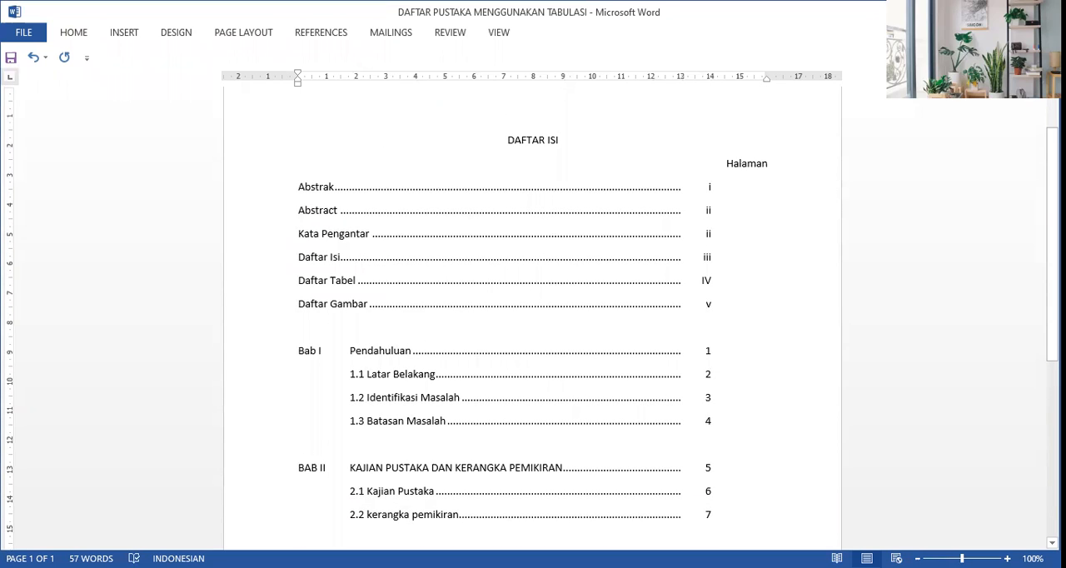